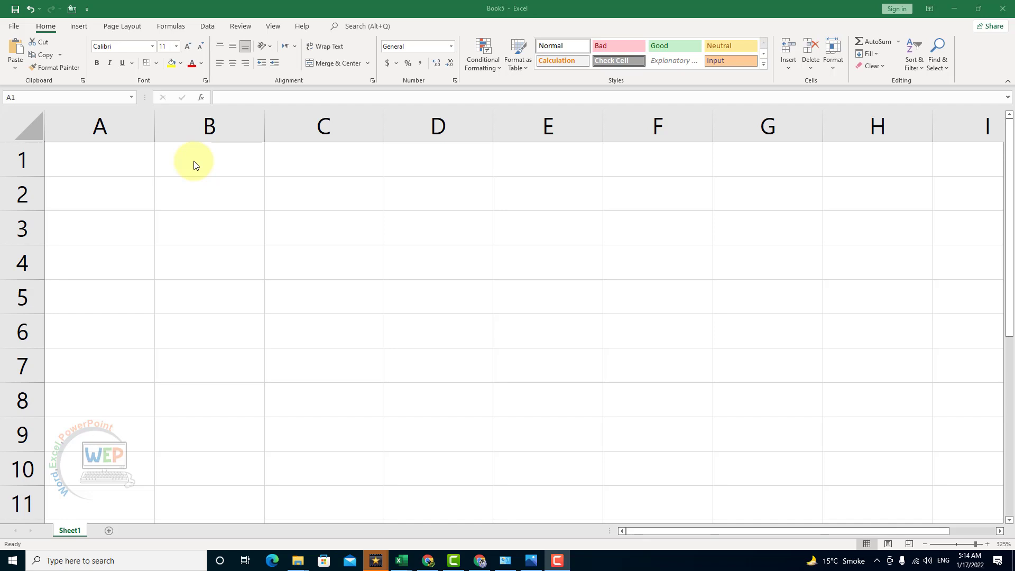
Step: Insert the current time, 5:14 AM, into cell A1 with Ctrl+Shift+: and confirm it
{"action": "left_click", "coordinate": [126, 159]}
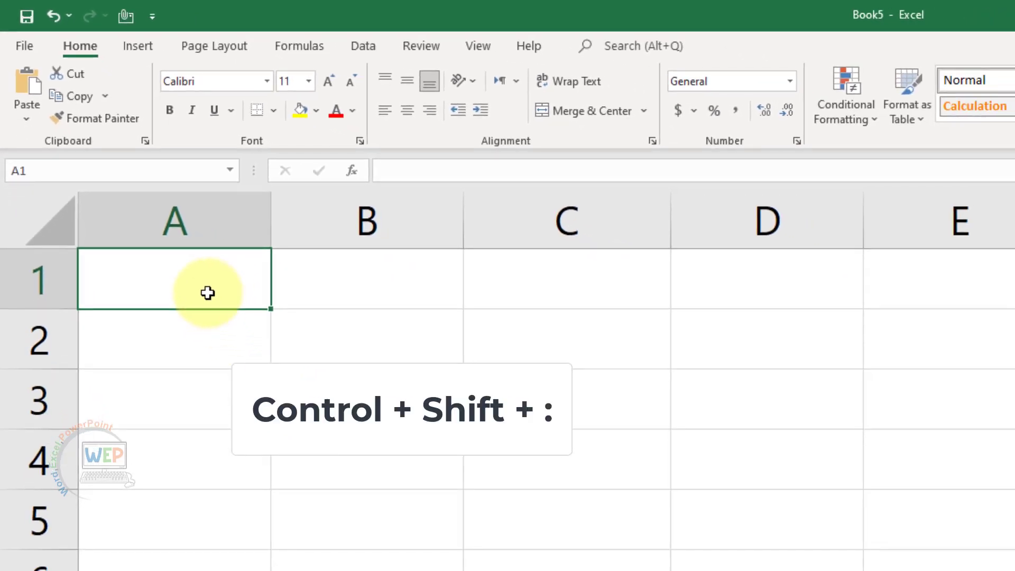
{"action": "key", "text": "ctrl+shift+colon"}
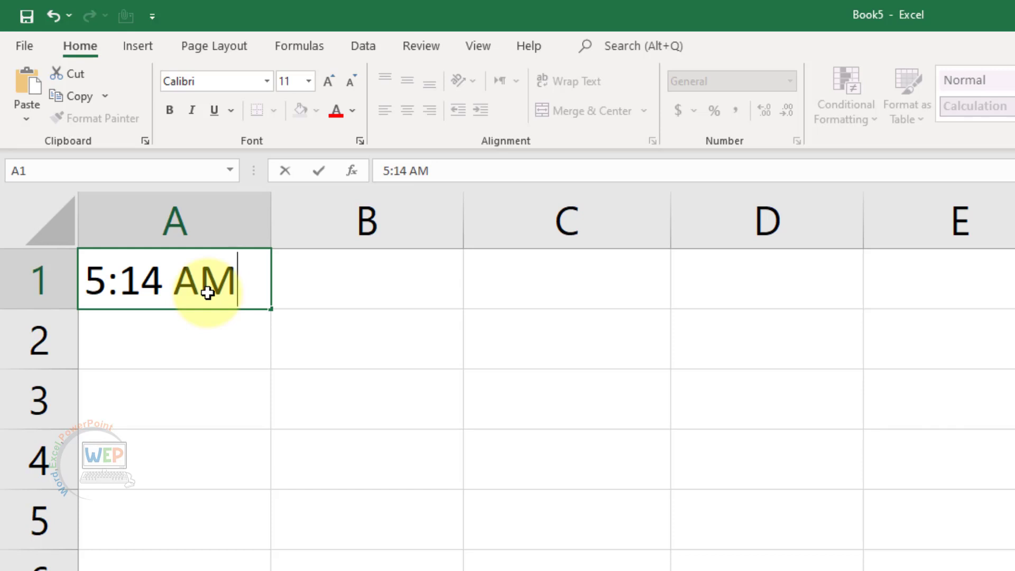
{"action": "key", "text": "Return"}
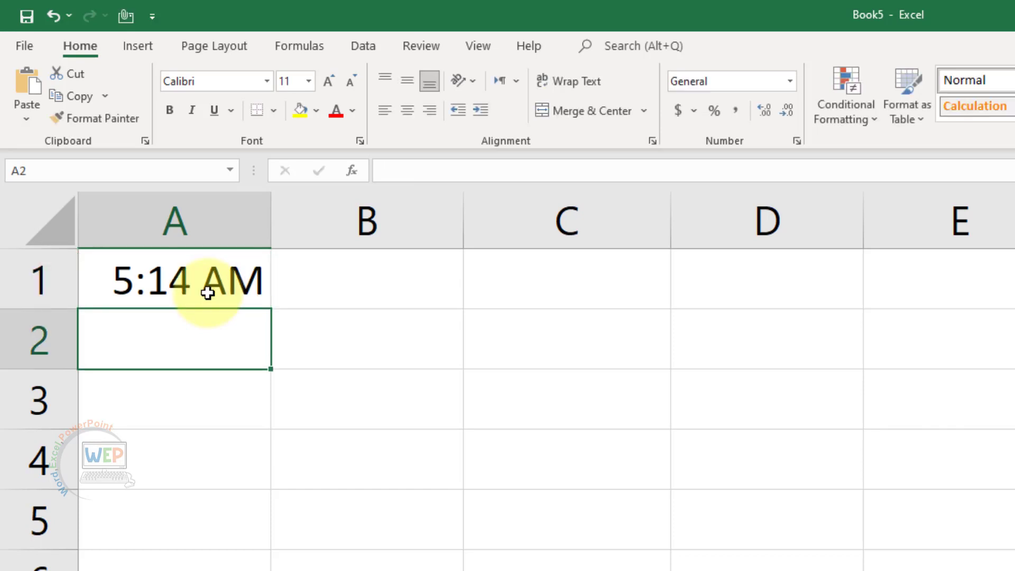
{"action": "key", "text": "Return"}
{"action": "key", "text": "Return"}
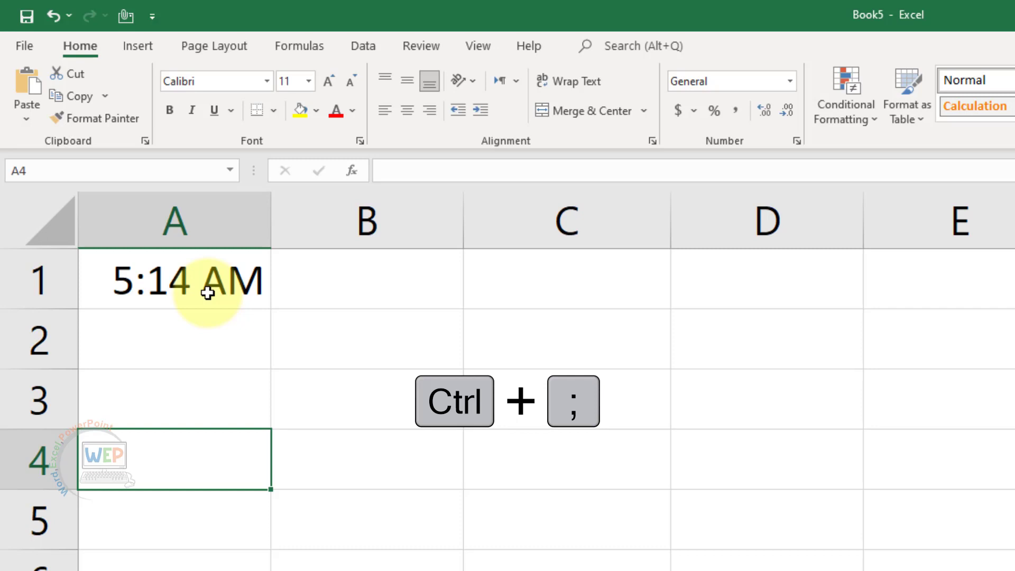
Step: Insert today's date, 1/17/2022, into cell A4 with Ctrl+;
{"action": "key", "text": "ctrl+semicolon"}
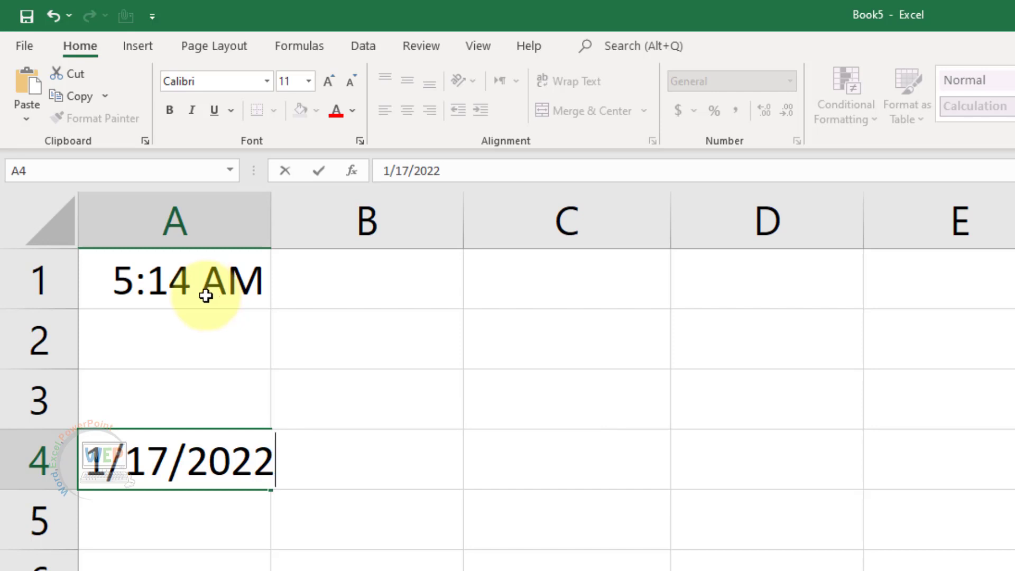
Step: Enter the text 'wep academy' in cell C1
{"action": "left_click", "coordinate": [609, 280]}
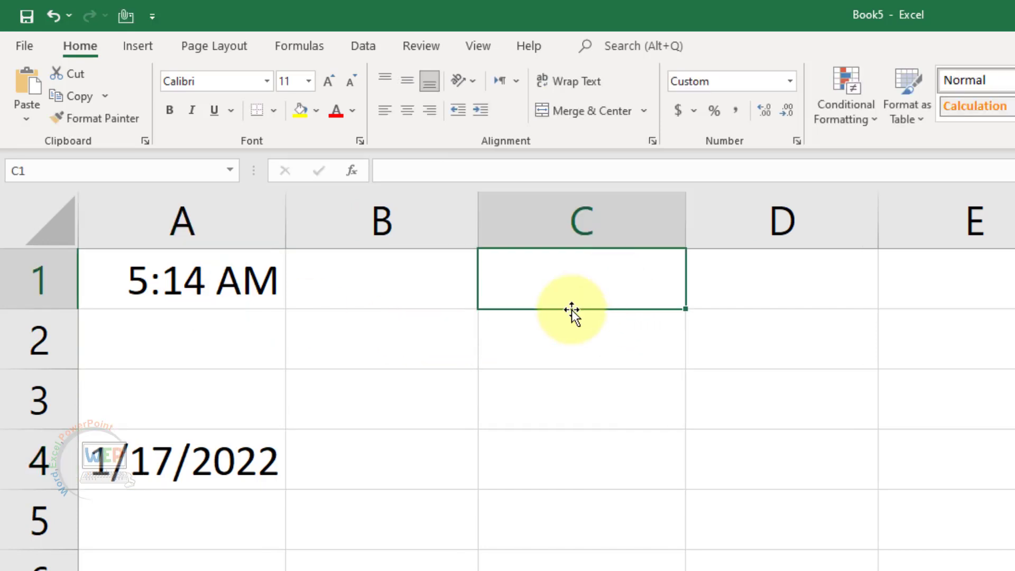
{"action": "type", "text": "wep ac"}
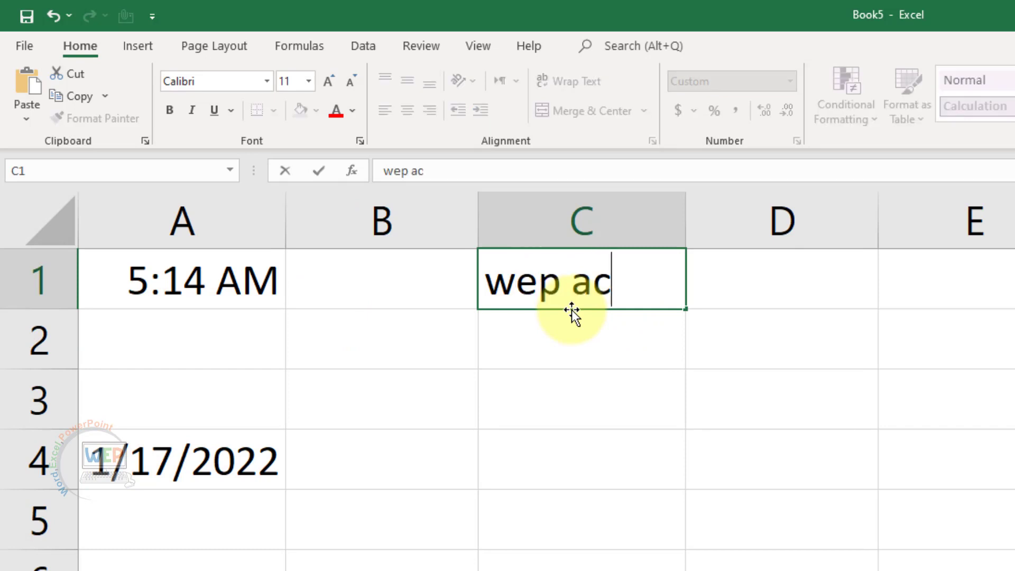
{"action": "type", "text": "ade"}
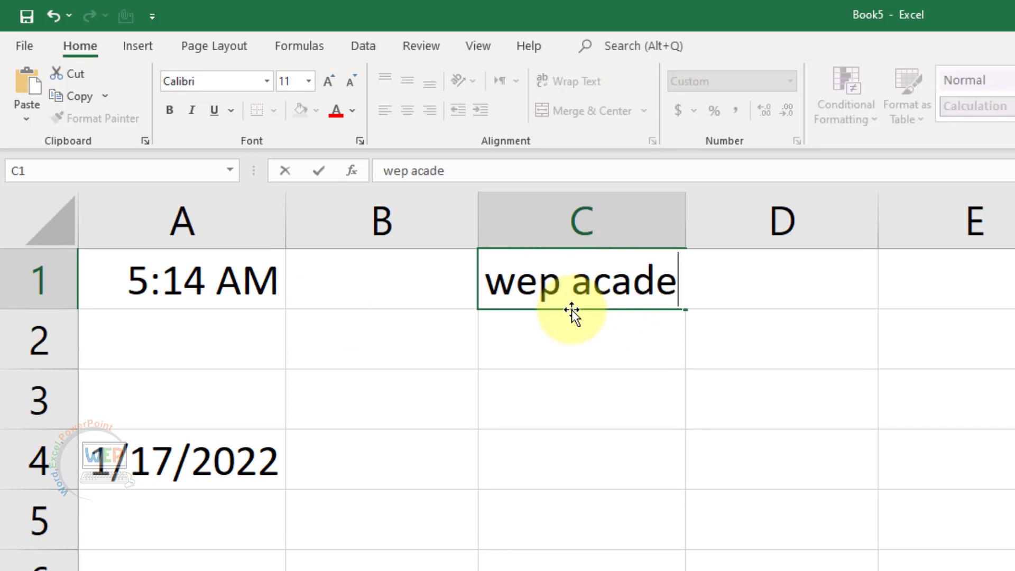
{"action": "type", "text": "my"}
{"action": "key", "text": "Return"}
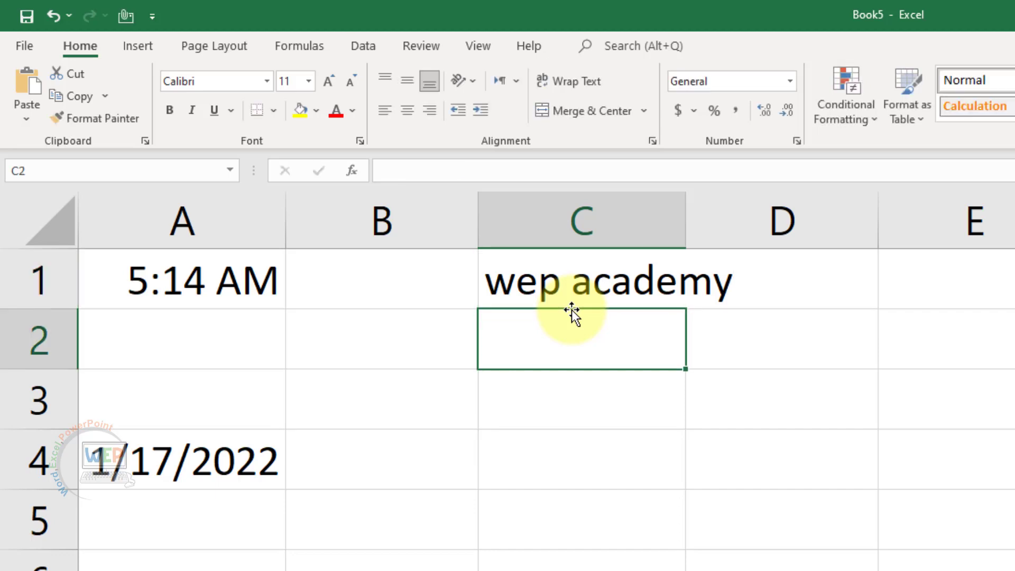
{"action": "key", "text": "Up"}
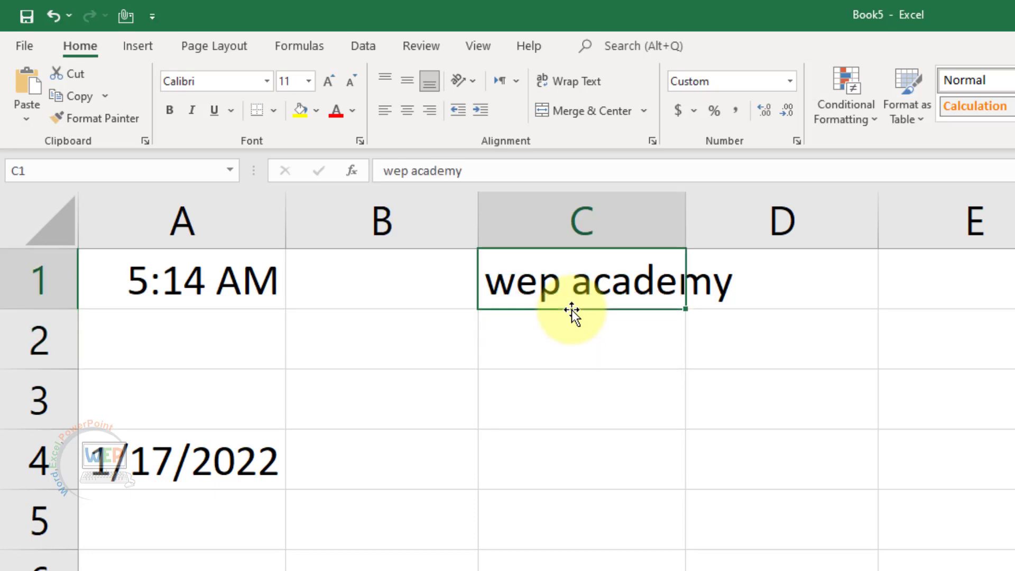
Step: Replace the mistaken 'computer' entry in C1 by retyping 'wep academy'
{"action": "type", "text": "co"}
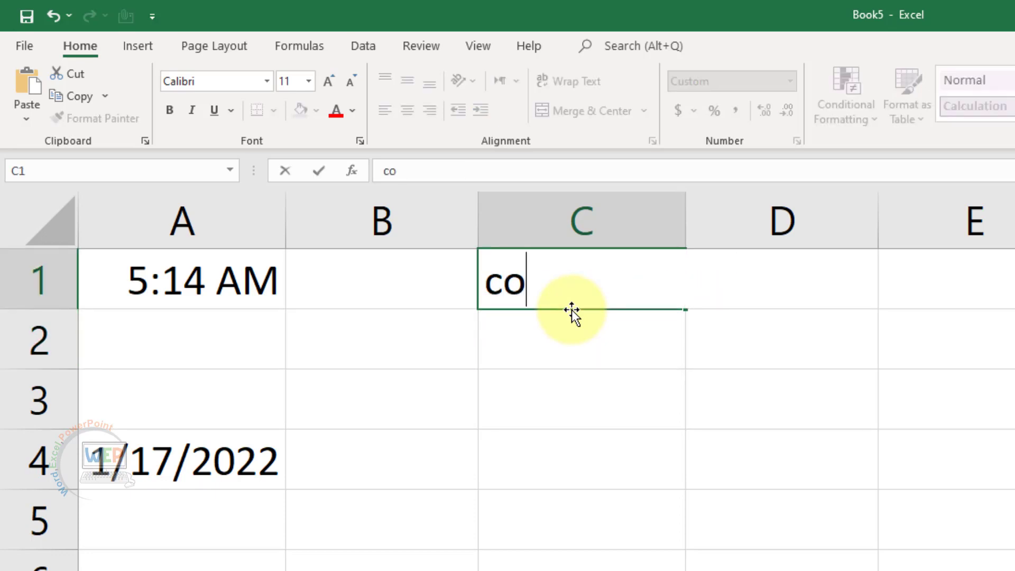
{"action": "type", "text": "mpute"}
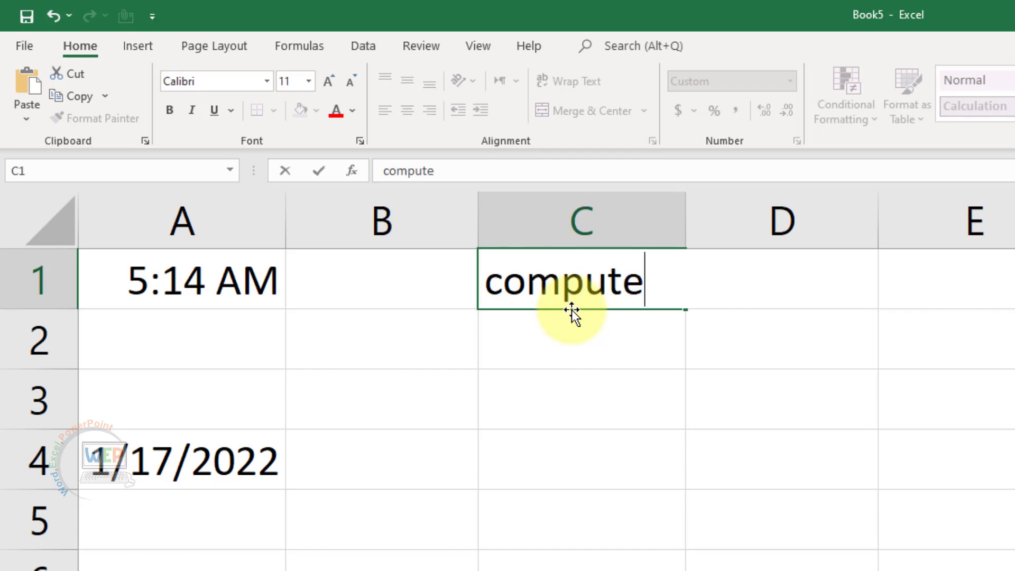
{"action": "type", "text": "r"}
{"action": "key", "text": "BackSpace"}
{"action": "key", "text": "BackSpace"}
{"action": "key", "text": "BackSpace"}
{"action": "key", "text": "BackSpace"}
{"action": "key", "text": "BackSpace"}
{"action": "key", "text": "BackSpace"}
{"action": "key", "text": "BackSpace"}
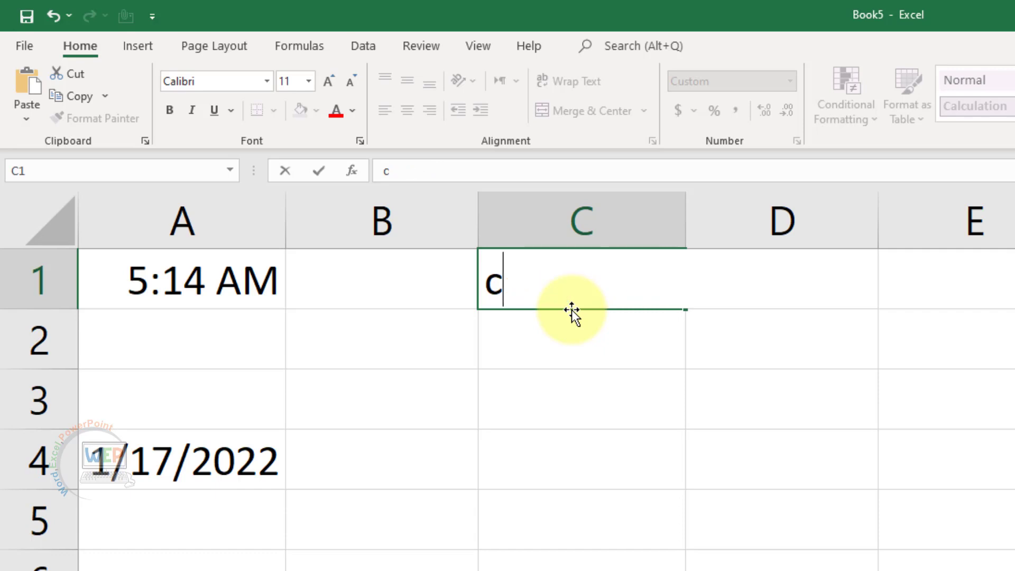
{"action": "key", "text": "BackSpace"}
{"action": "type", "text": "we"}
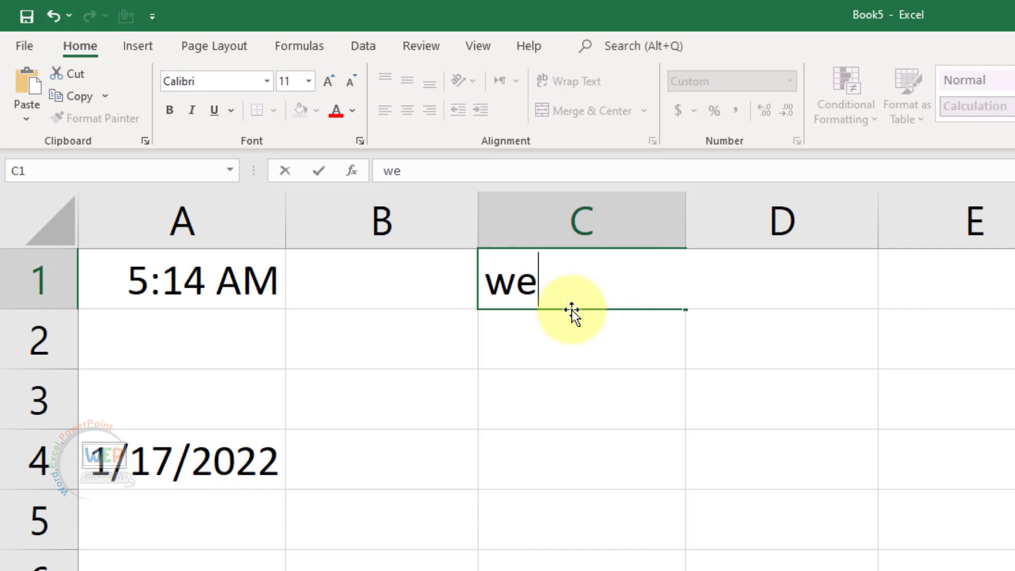
{"action": "type", "text": "p ac"}
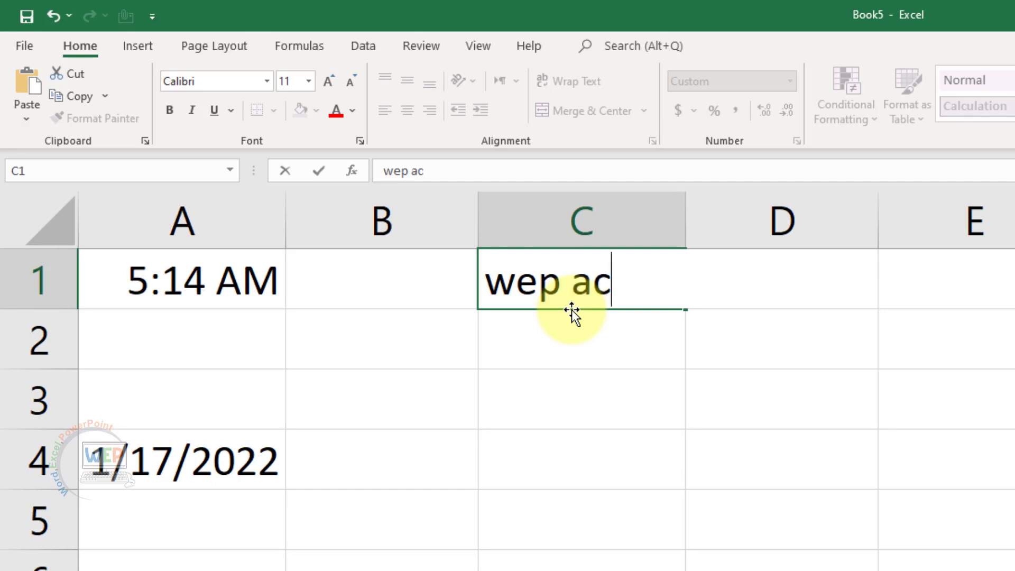
{"action": "type", "text": "ademy"}
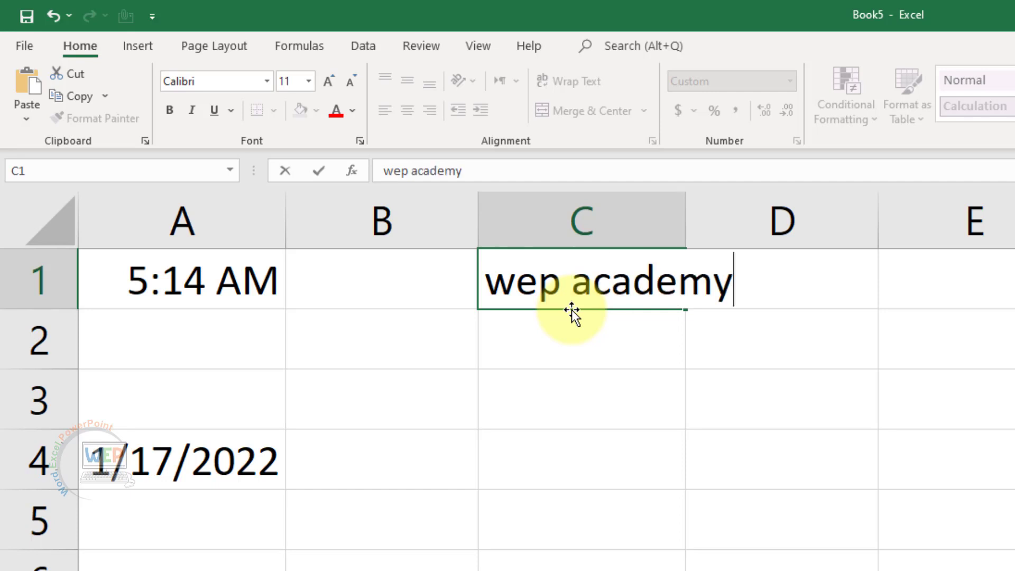
{"action": "key", "text": "Return"}
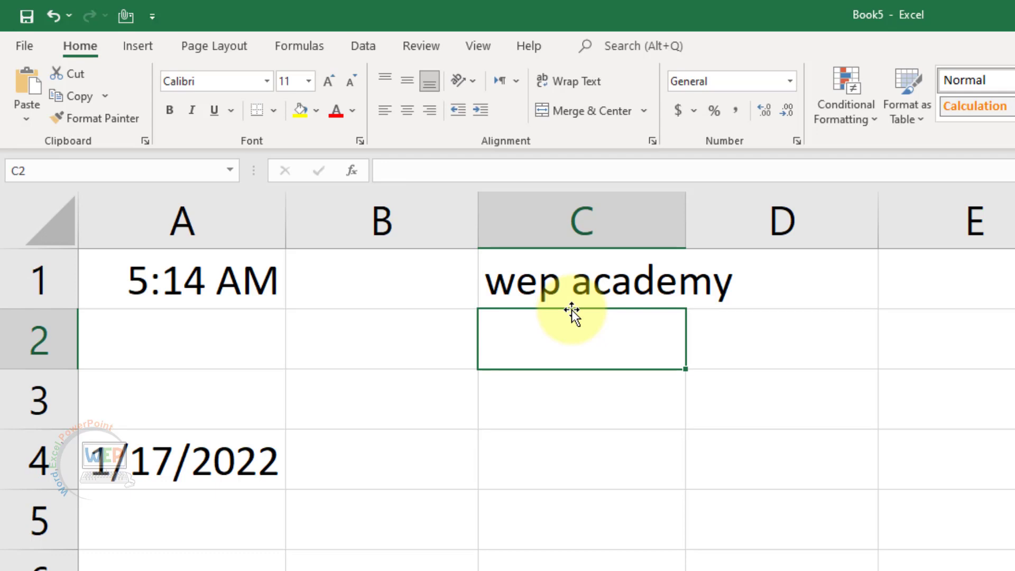
{"action": "key", "text": "Up"}
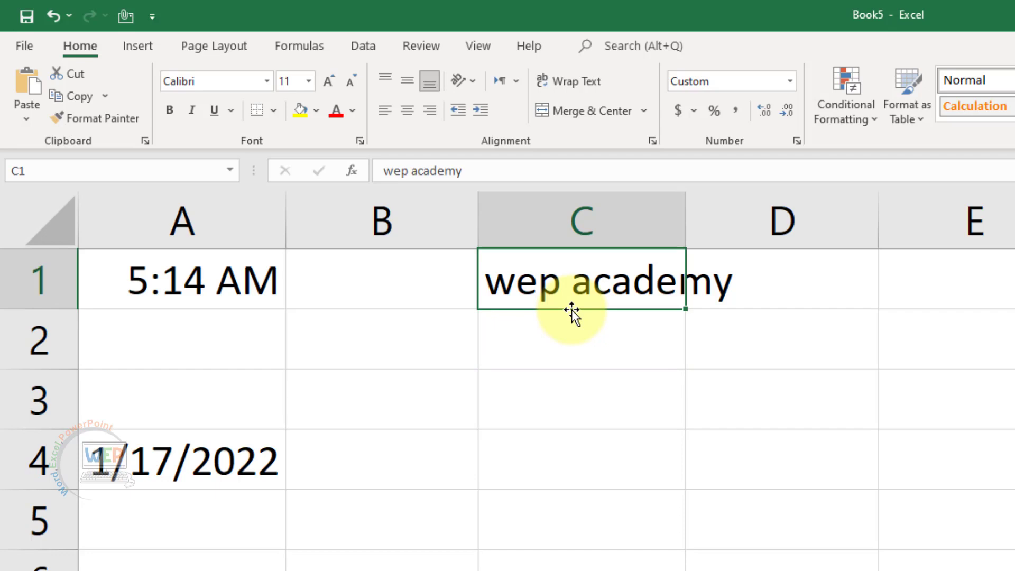
Step: Append ' word' and then ' excel' to C1 so it reads 'wep academy word excel'
{"action": "key", "text": "F2"}
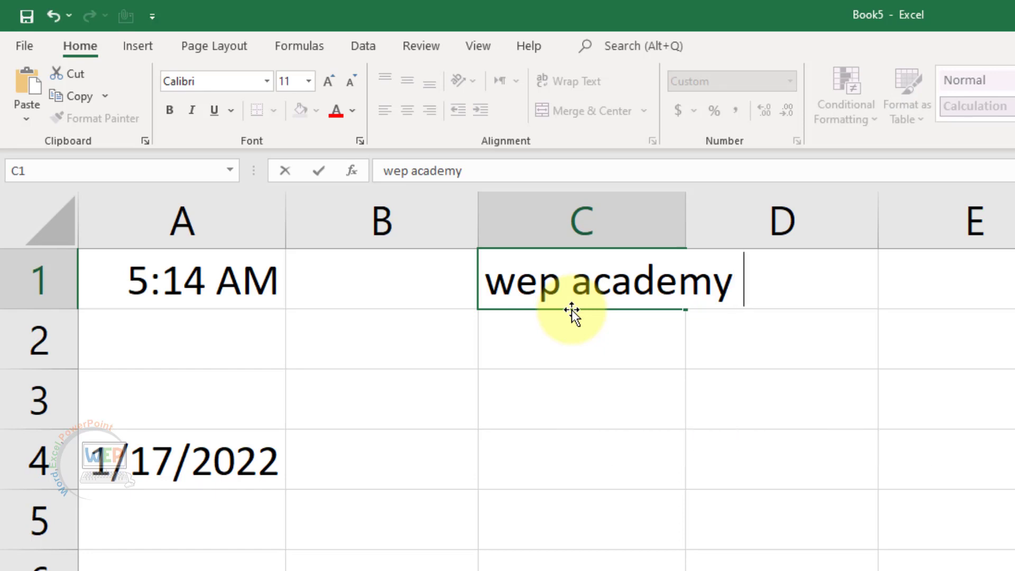
{"action": "type", "text": "w"}
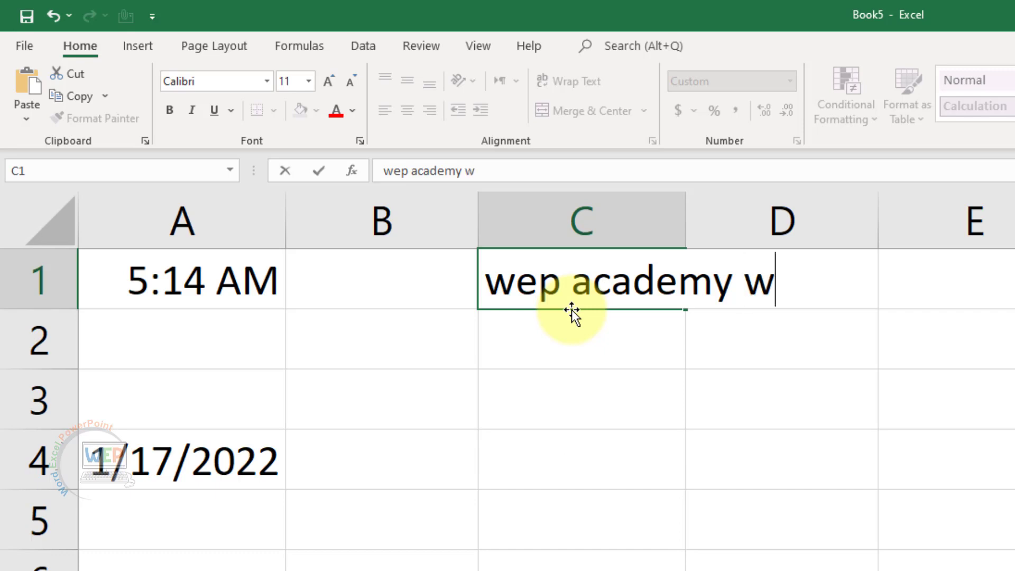
{"action": "type", "text": "ord"}
{"action": "key", "text": "Return"}
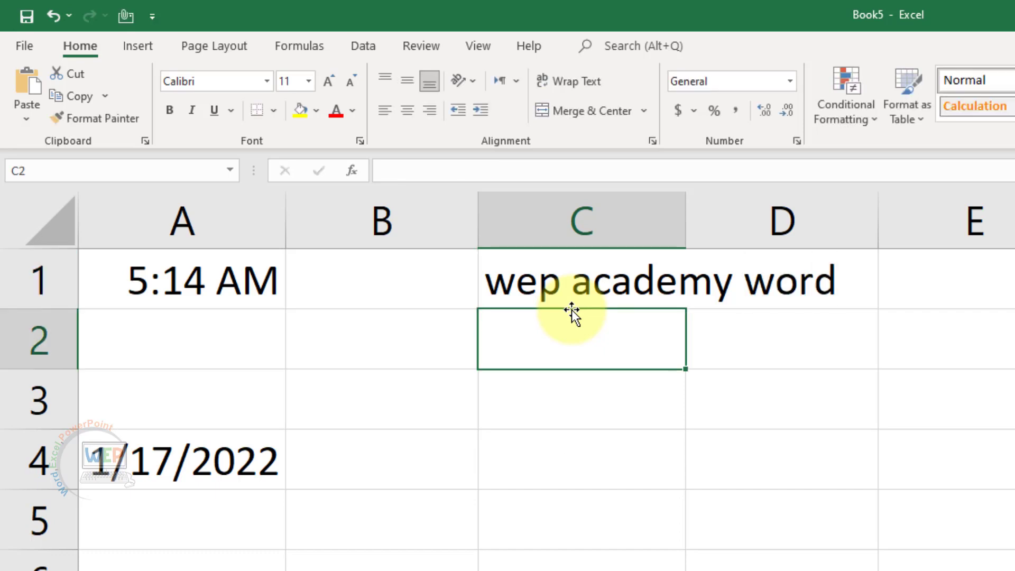
{"action": "key", "text": "Up"}
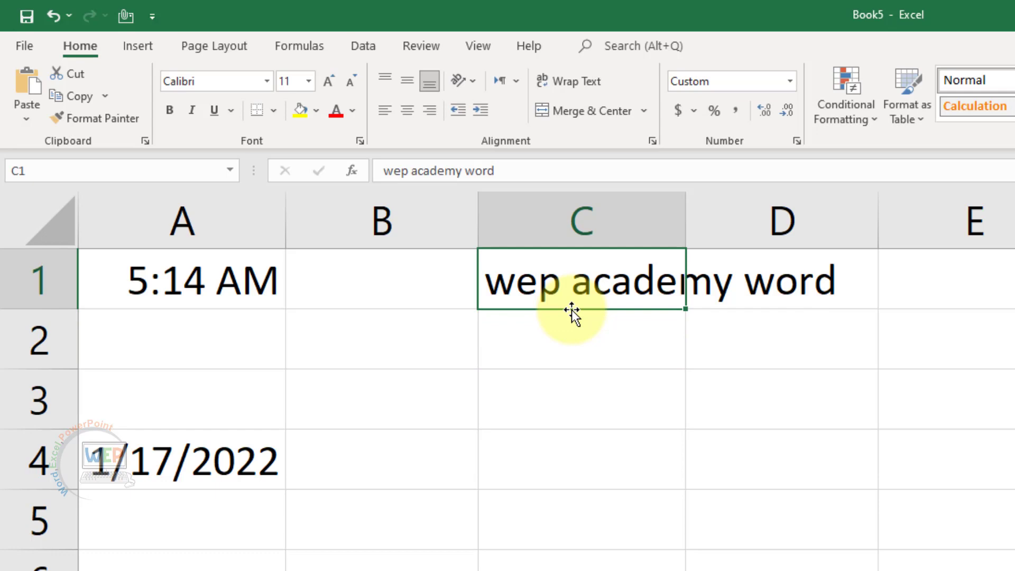
{"action": "key", "text": "F2"}
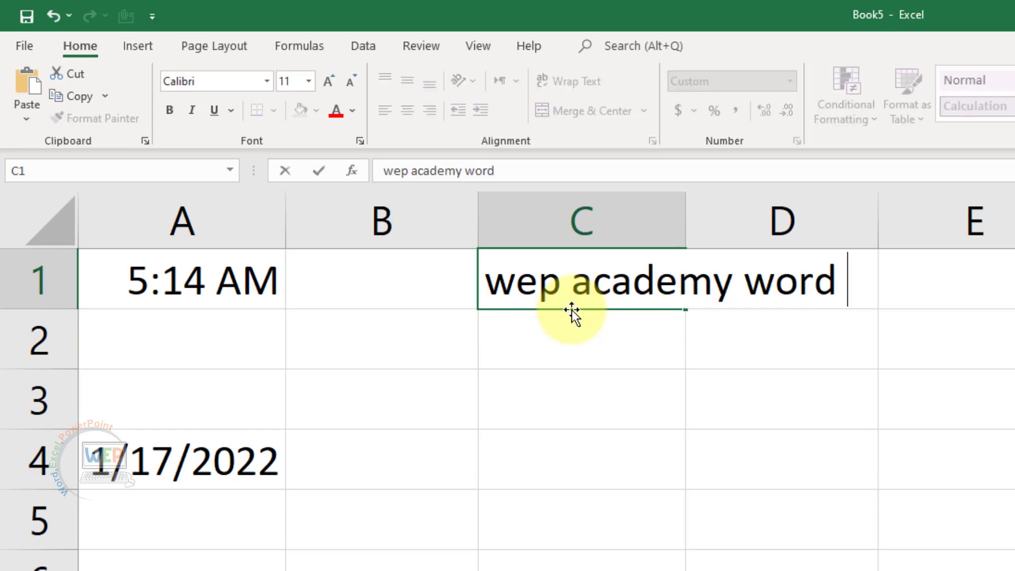
{"action": "type", "text": "e"}
{"action": "type", "text": "xcel"}
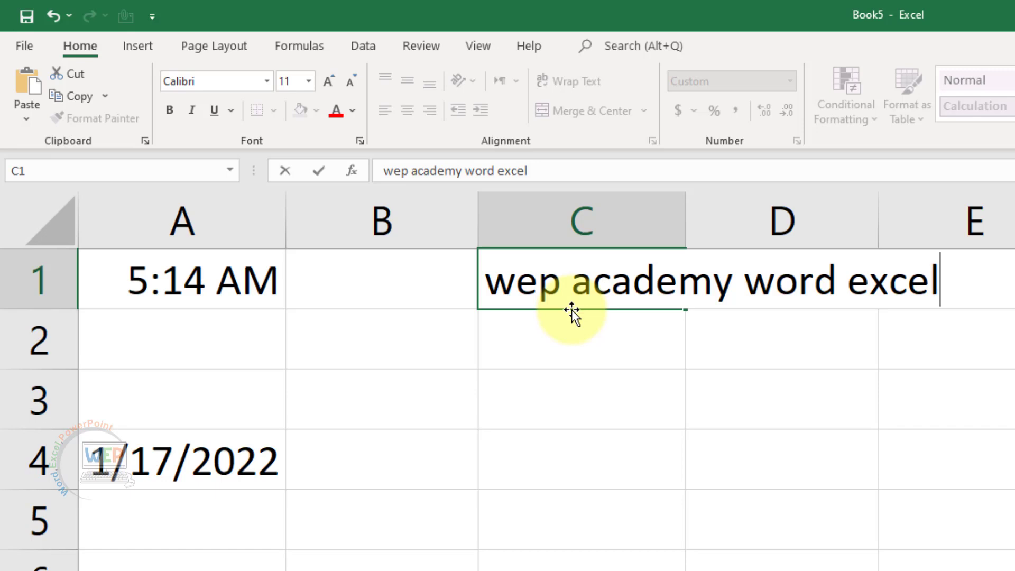
{"action": "key", "text": "Return"}
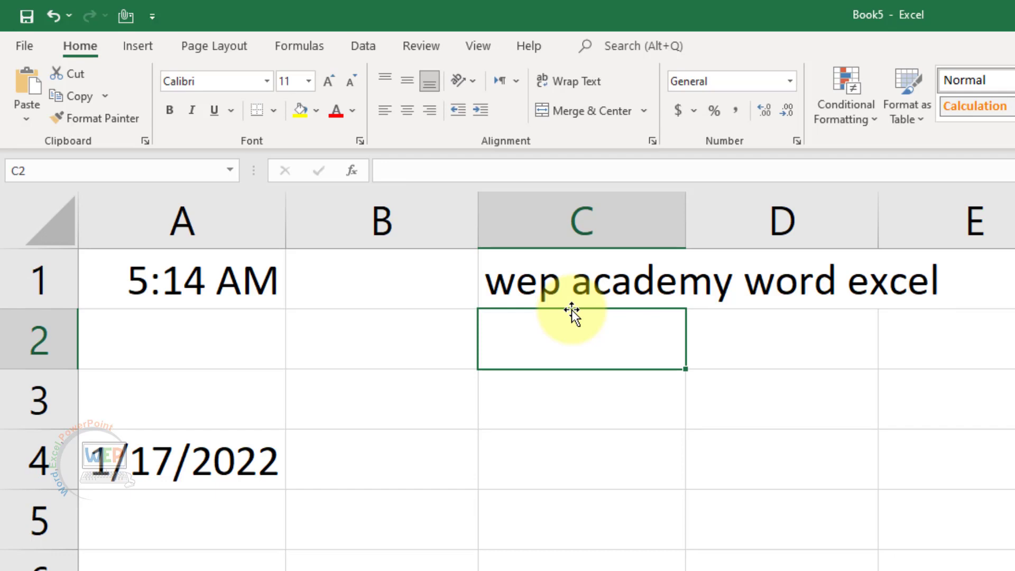
{"action": "key", "text": "Up"}
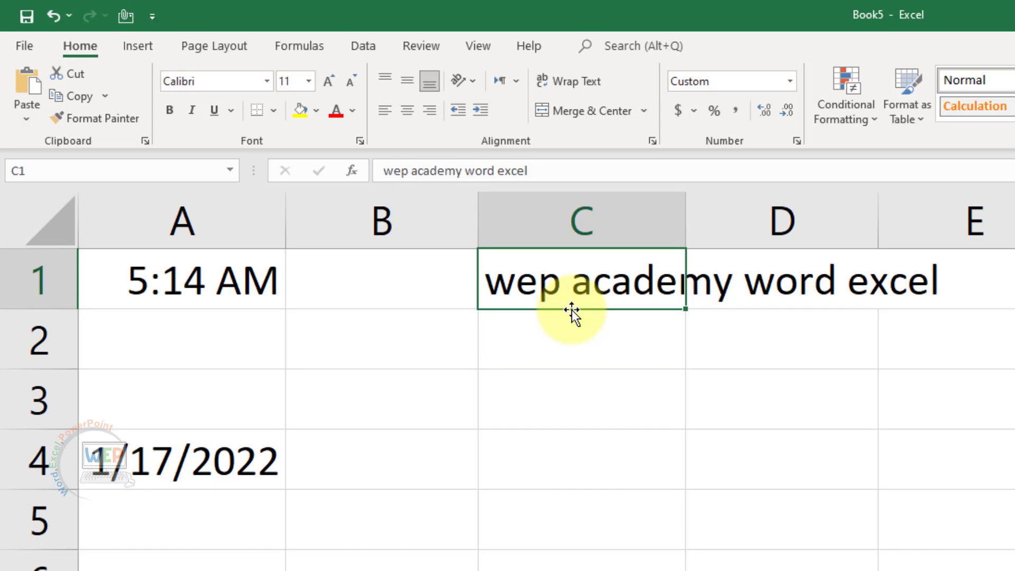
Step: Add a second line 'computer academy' inside C1, correcting the 'acadwe' typo
{"action": "key", "text": "F2"}
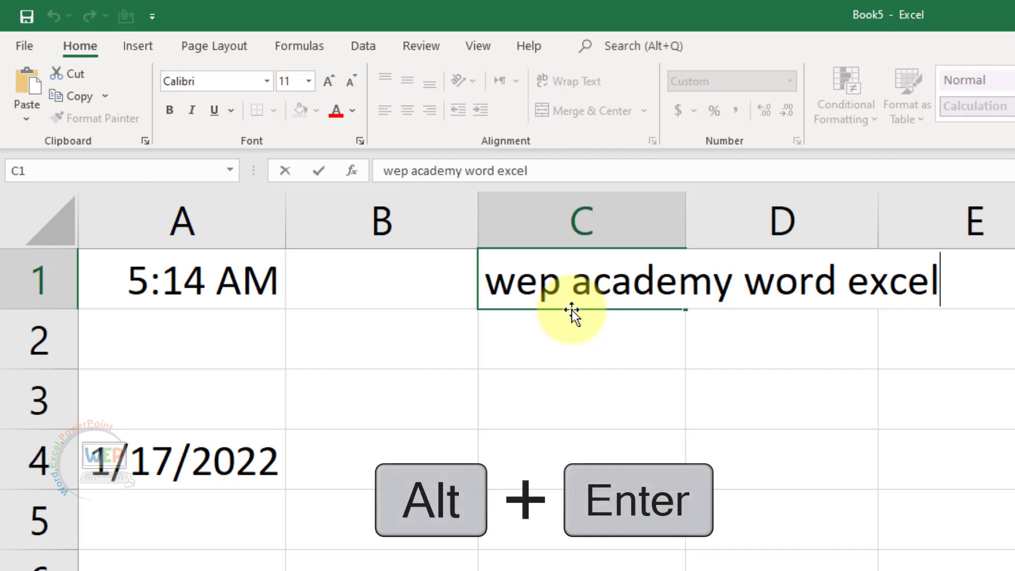
{"action": "key", "text": "alt+Return"}
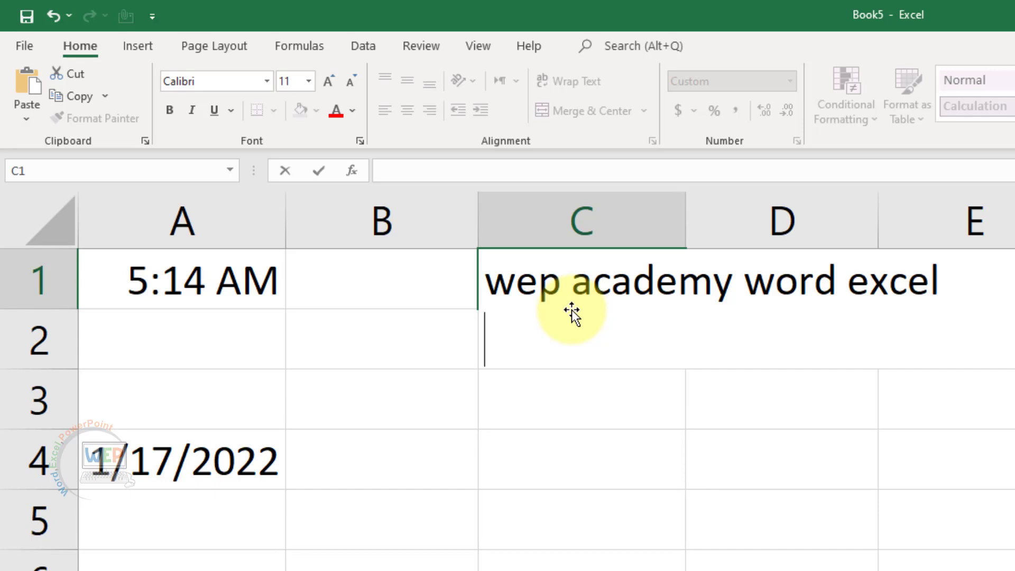
{"action": "type", "text": "c"}
{"action": "type", "text": "omputer "}
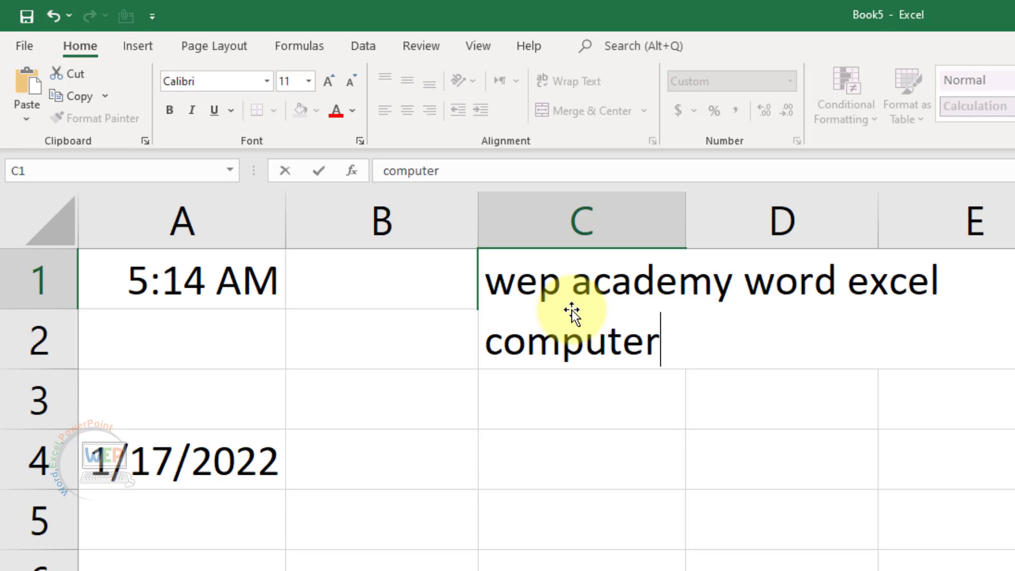
{"action": "type", "text": "ac"}
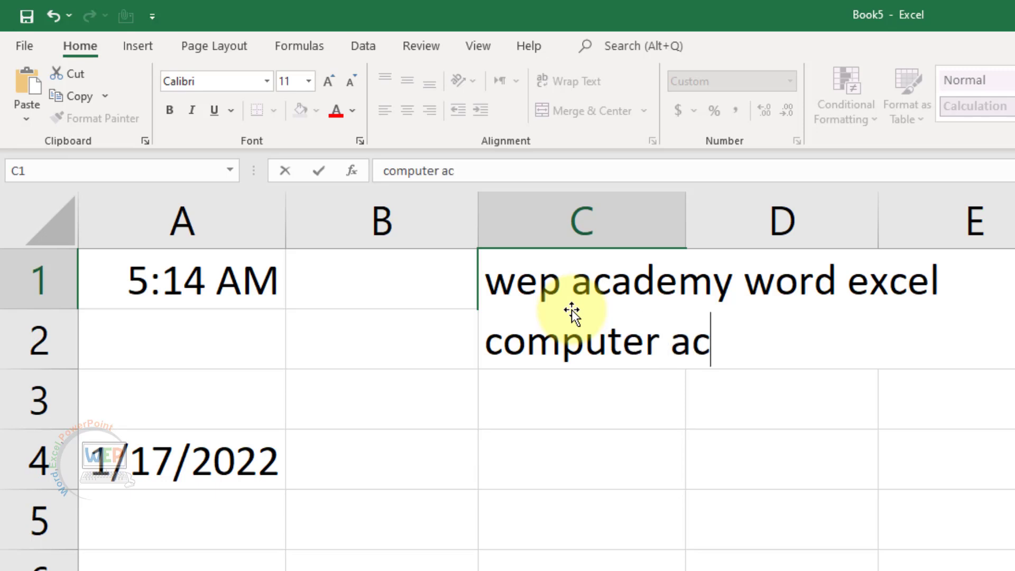
{"action": "type", "text": "adwe"}
{"action": "key", "text": "BackSpace"}
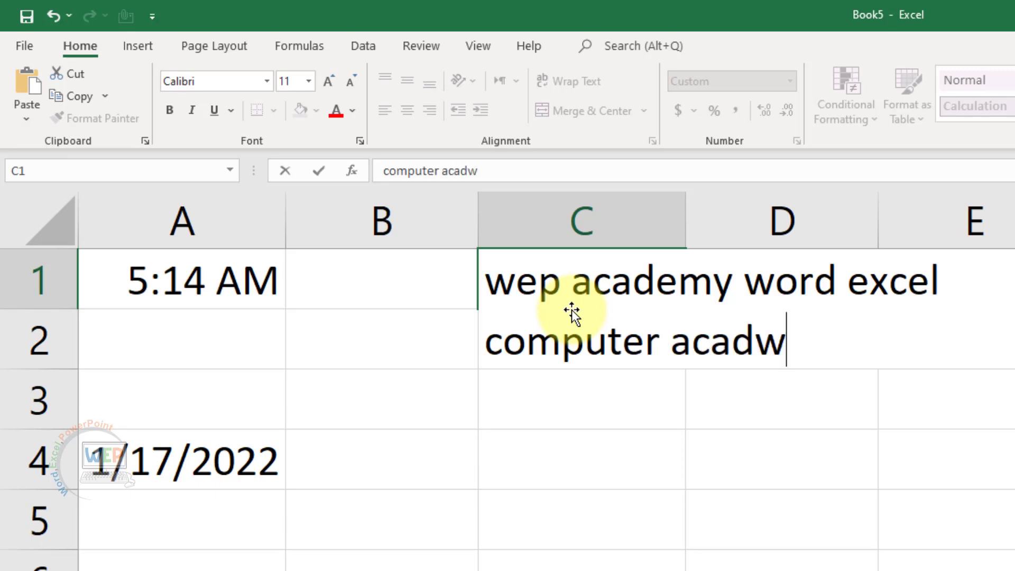
{"action": "key", "text": "BackSpace"}
{"action": "type", "text": "emy"}
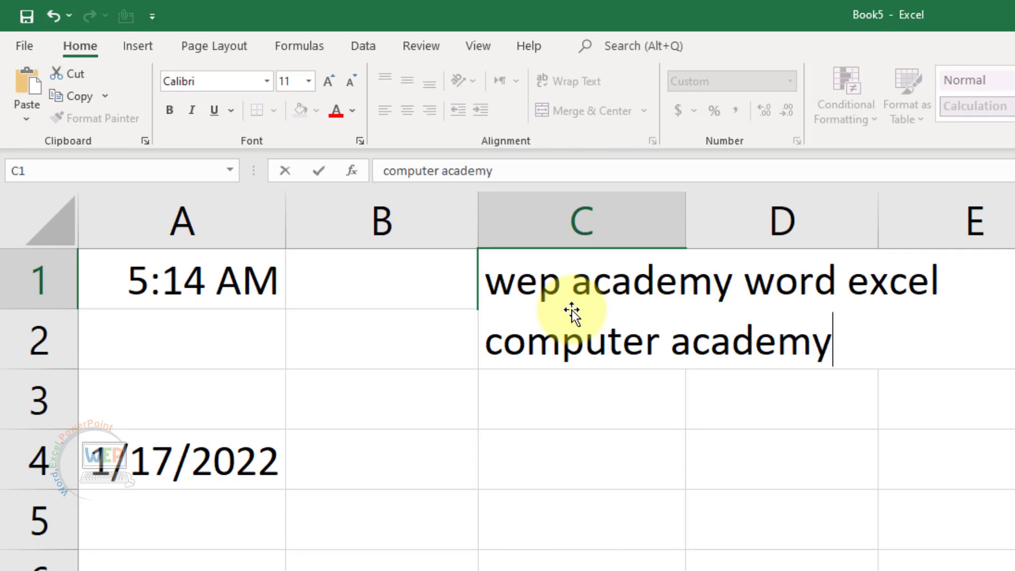
{"action": "key", "text": "Return"}
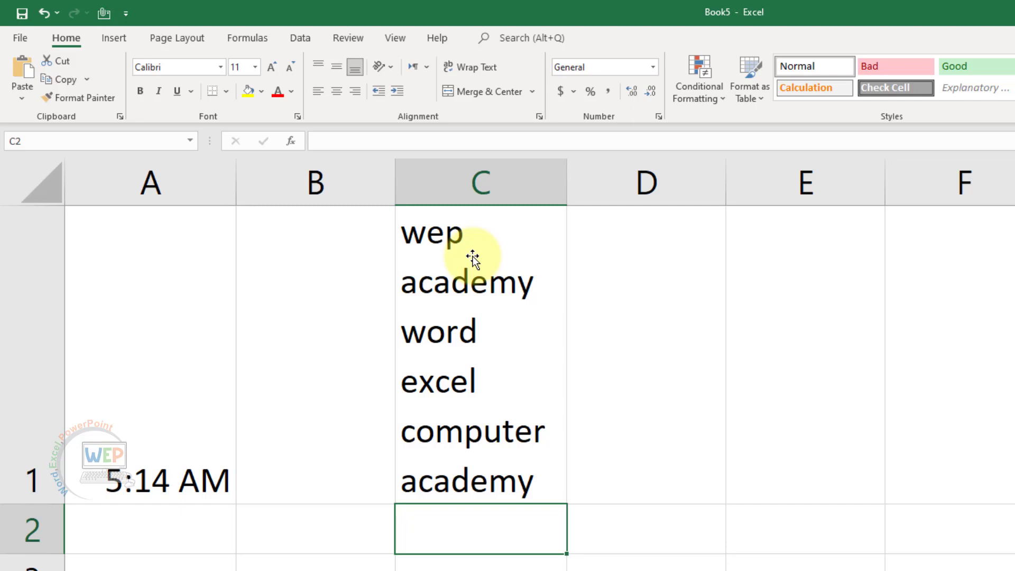
{"action": "key", "text": "Up"}
{"action": "key", "text": "Left"}
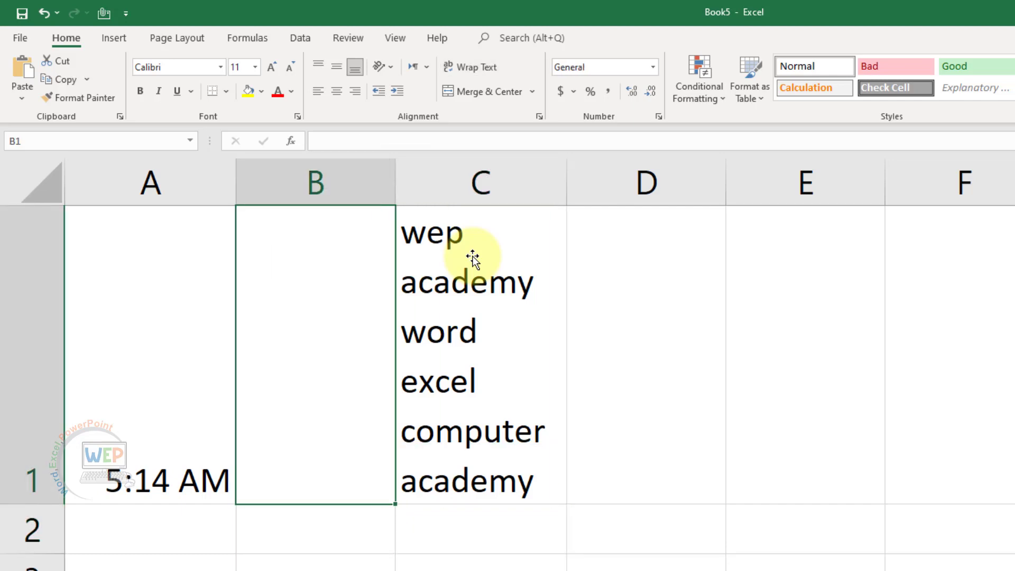
{"action": "key", "text": "Left"}
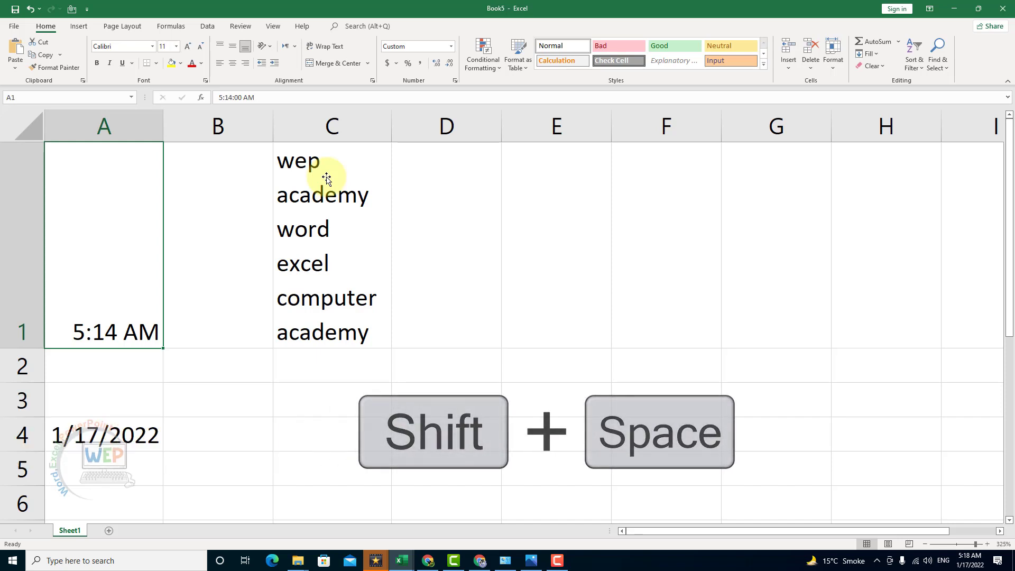
{"action": "key", "text": "shift+space"}
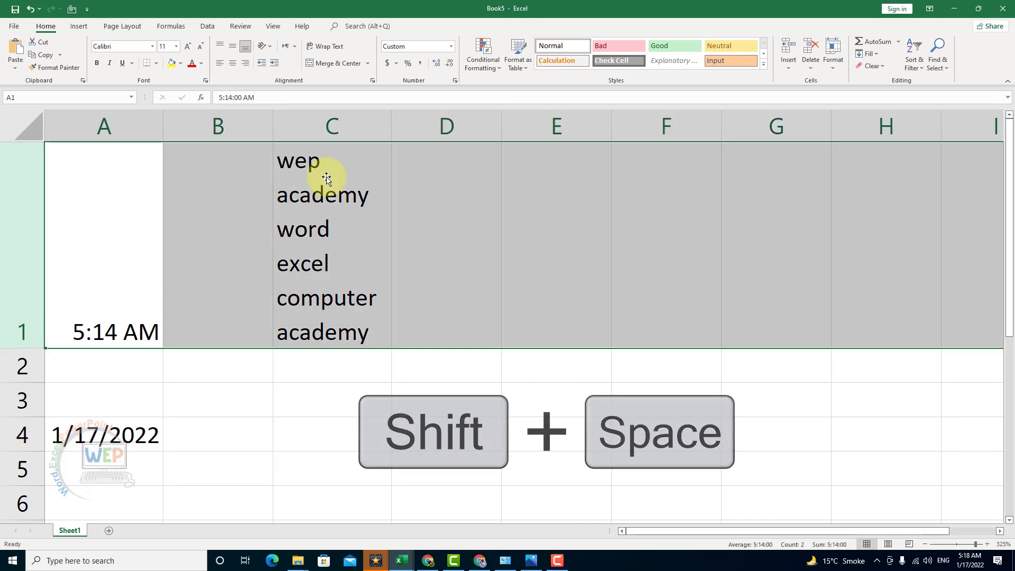
{"action": "key", "text": "shift+BackSpace"}
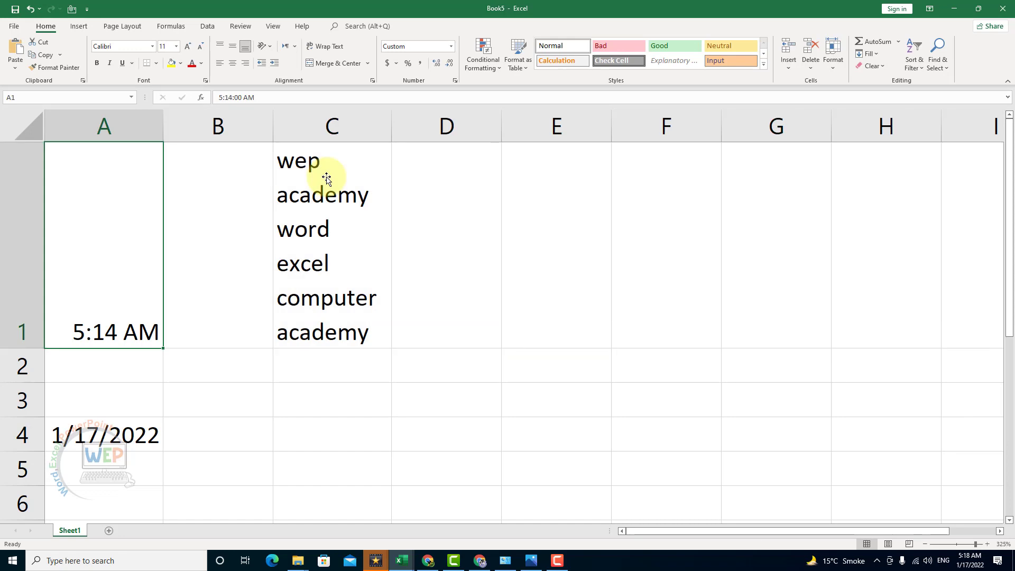
{"action": "key", "text": "Right"}
{"action": "key", "text": "Right"}
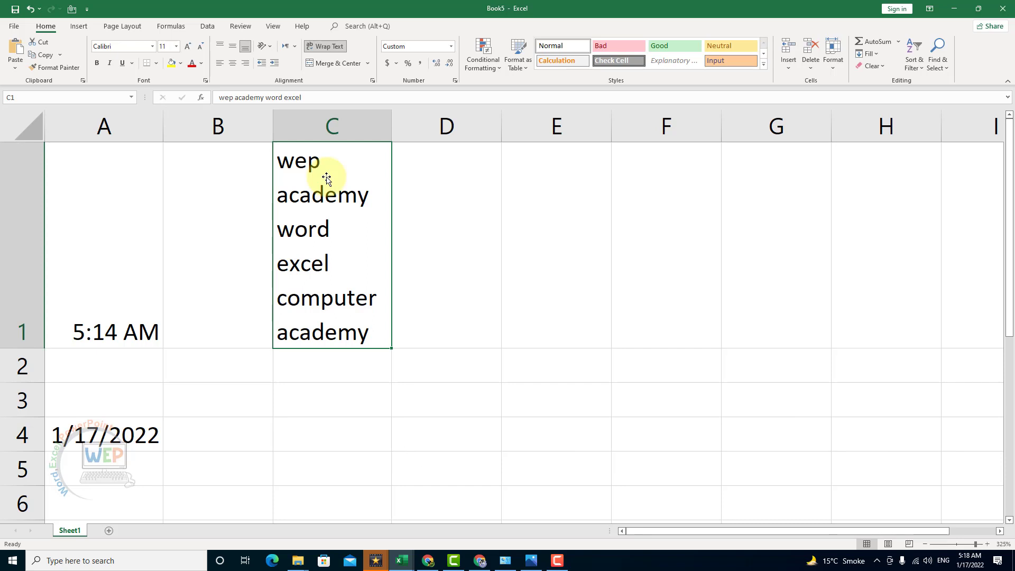
{"action": "key", "text": "ctrl+space"}
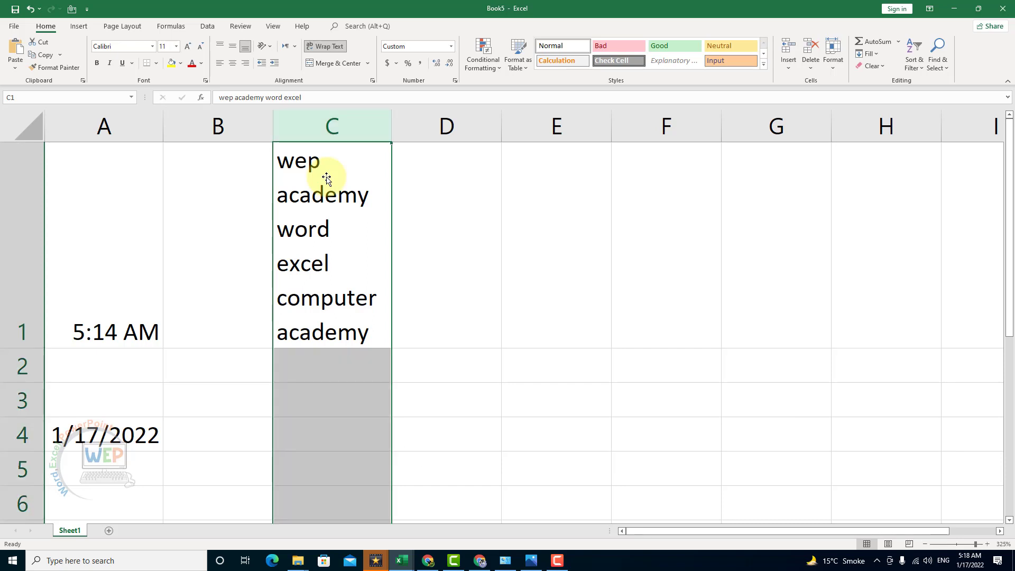
{"action": "key", "text": "Left"}
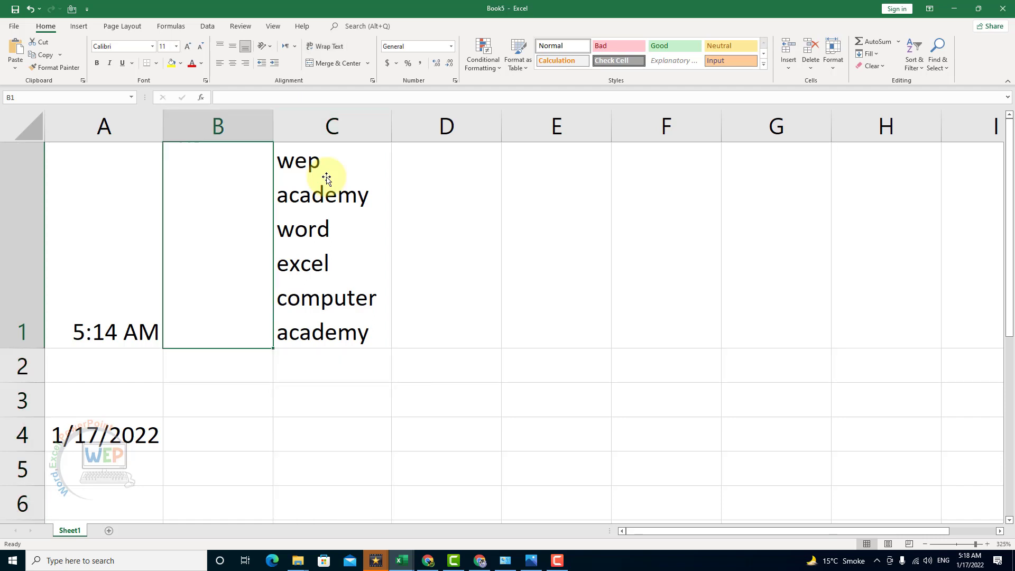
{"action": "key", "text": "Right"}
{"action": "key", "text": "Right"}
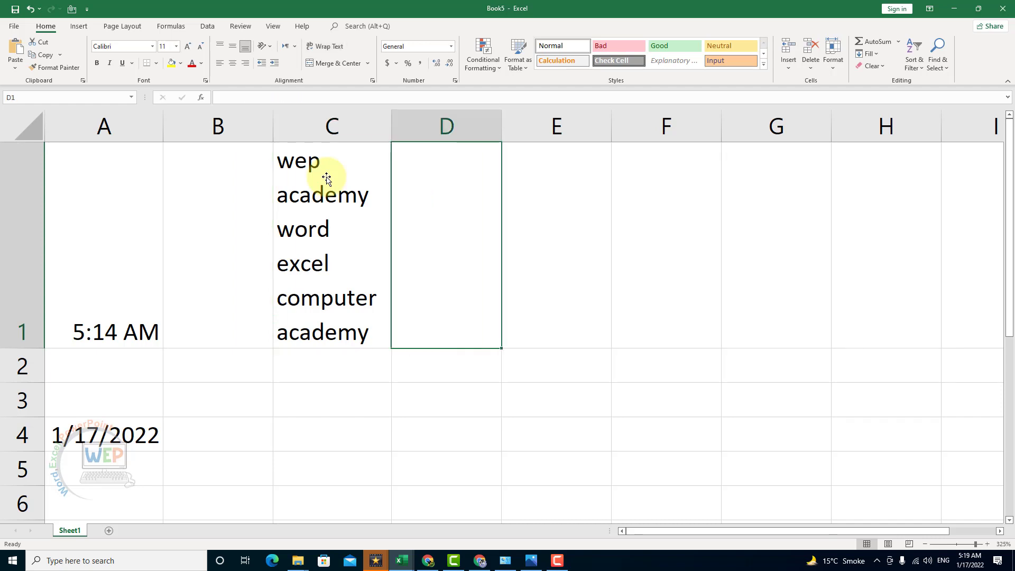
{"action": "key", "text": "Left"}
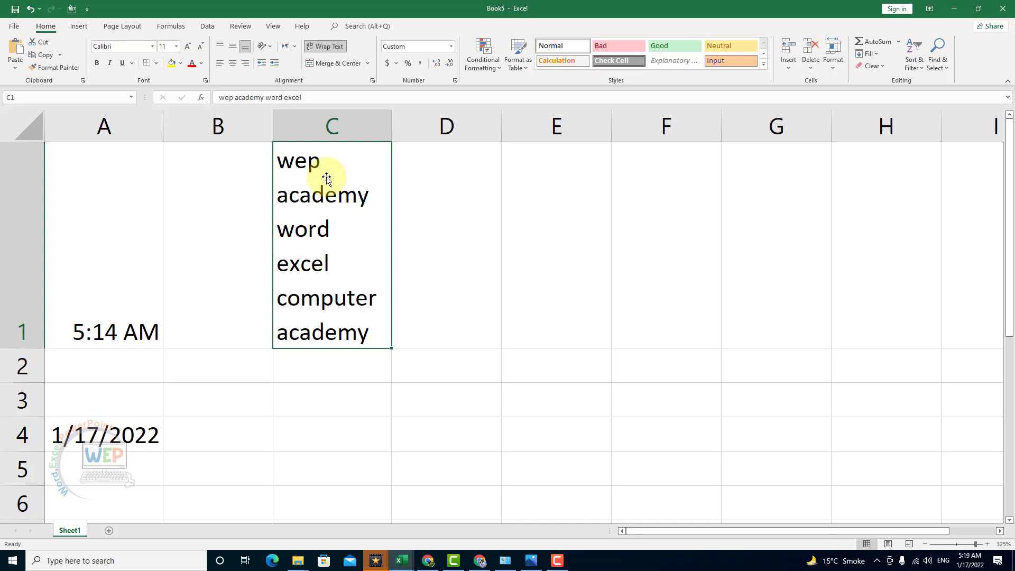
Step: Delete column C with Ctrl+Space and Ctrl+-, then select cell A1
{"action": "key", "text": "ctrl+space"}
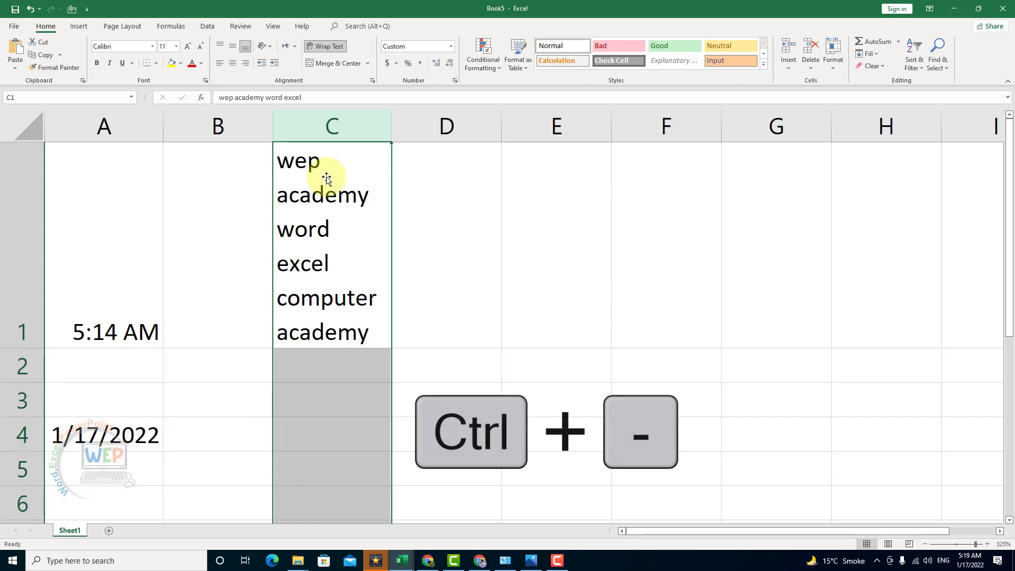
{"action": "key", "text": "ctrl+minus"}
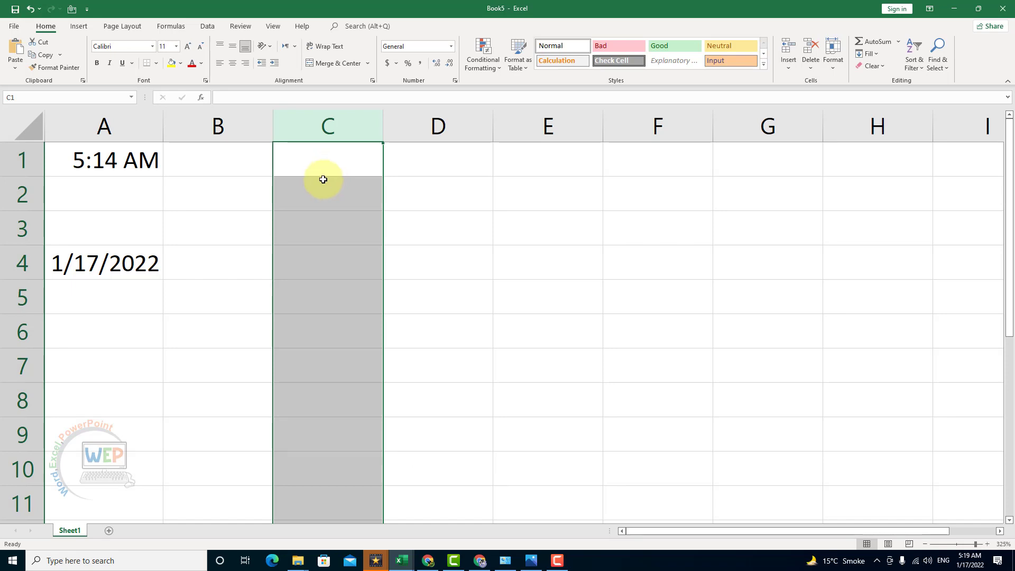
{"action": "left_click", "coordinate": [108, 165]}
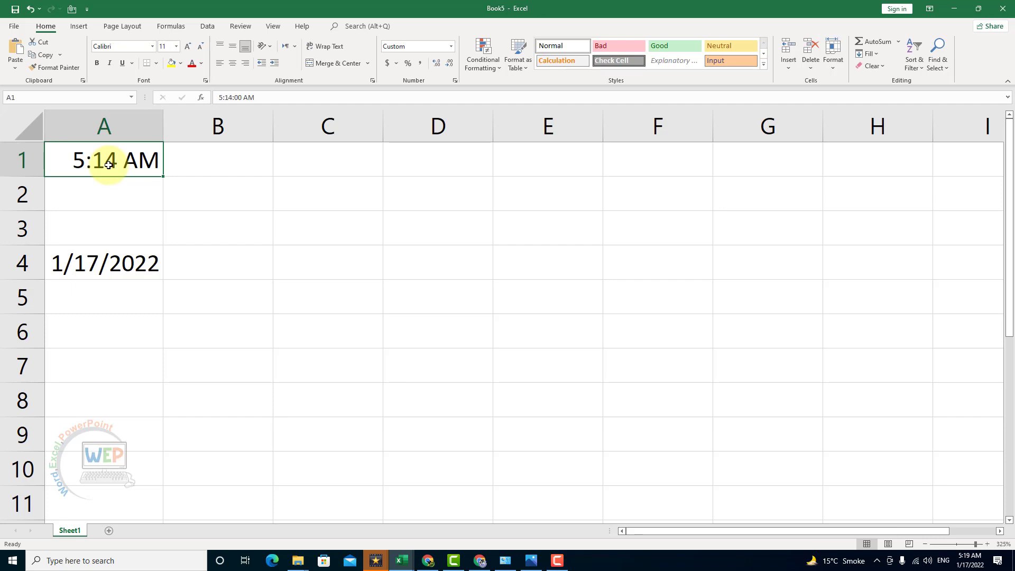
Step: Insert blank columns before column A so 5:14 AM and 1/17/2022 shift to column E
{"action": "key", "text": "ctrl+space"}
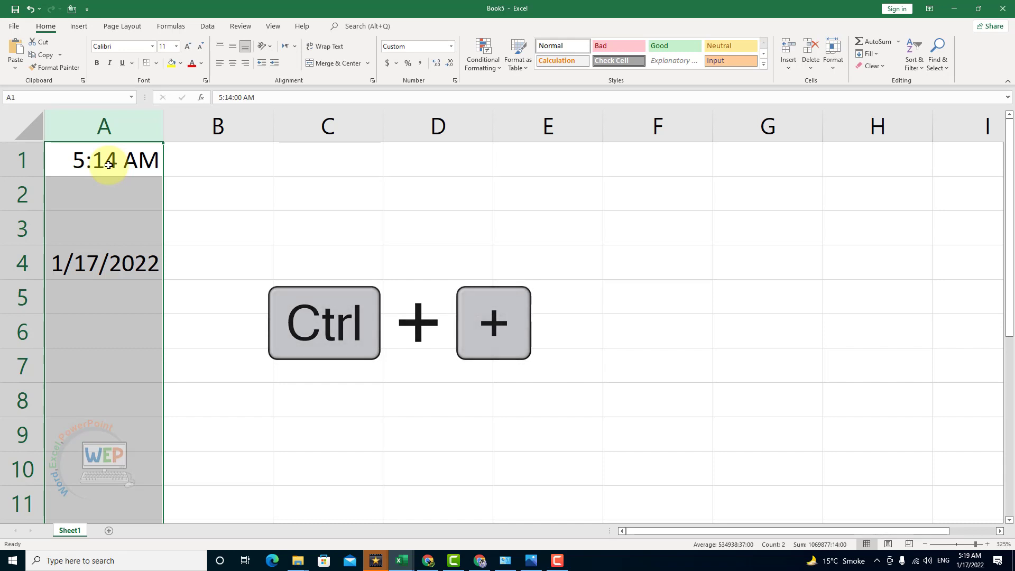
{"action": "key", "text": "ctrl+plus"}
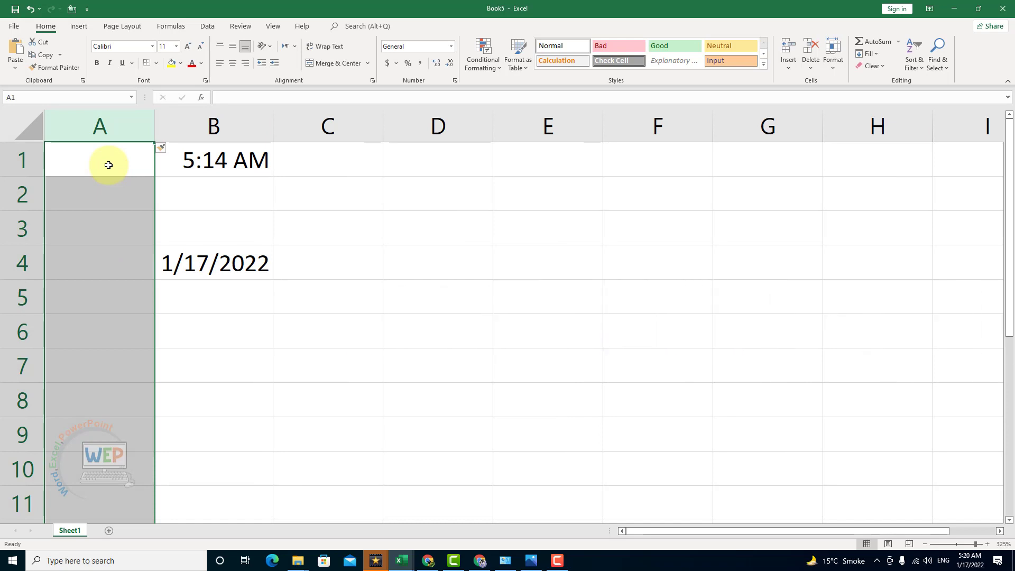
{"action": "key", "text": "ctrl+plus"}
{"action": "key", "text": "ctrl+plus"}
{"action": "key", "text": "ctrl+plus"}
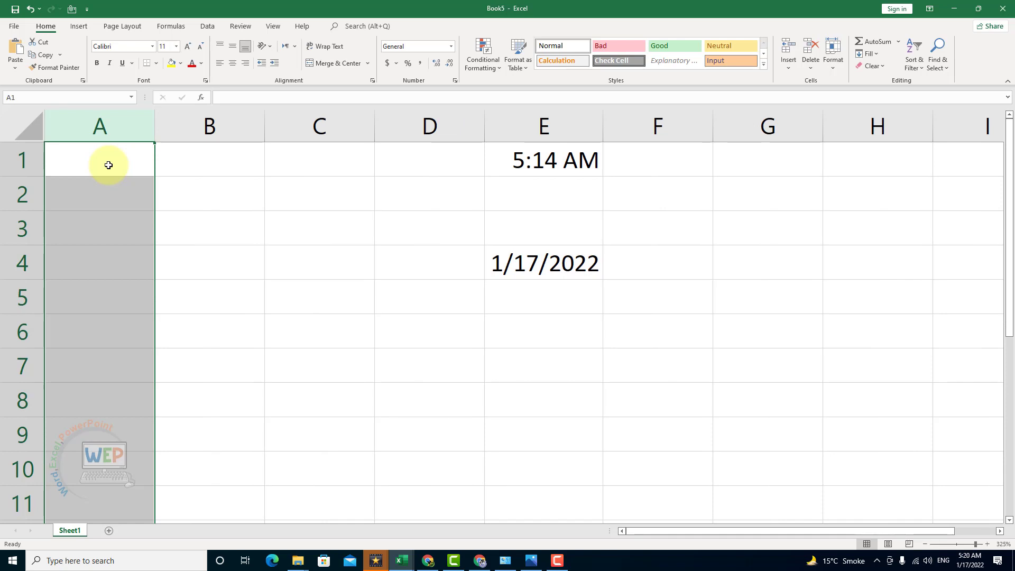
{"action": "key", "text": "Right"}
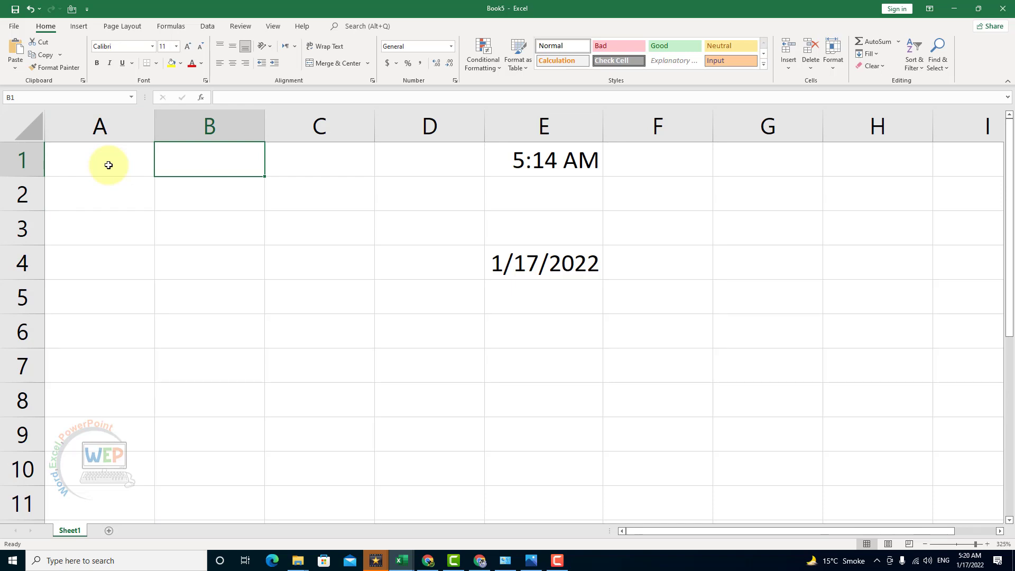
{"action": "key", "text": "alt+q"}
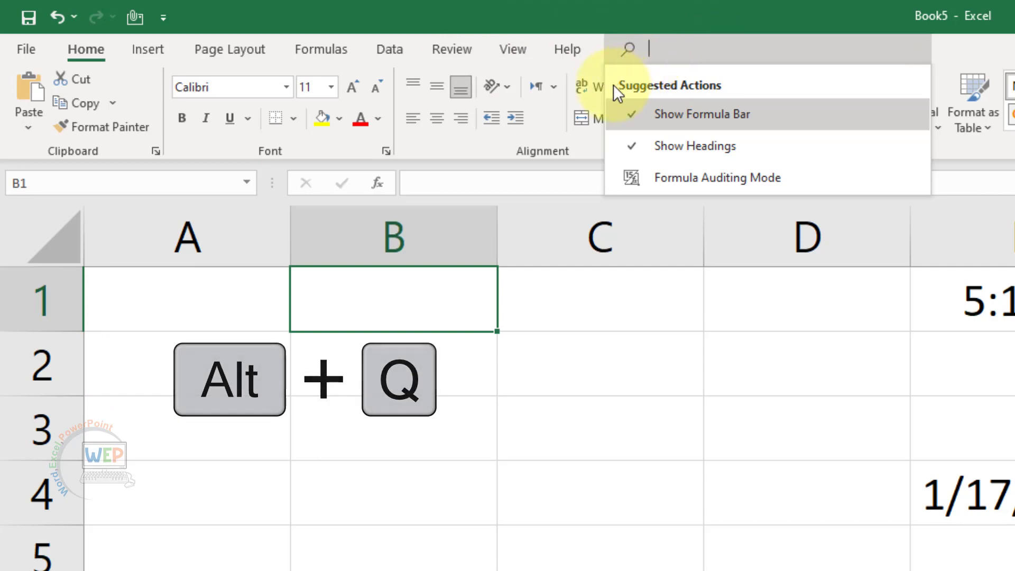
Step: Search for 'shapes' in the command search and select the query to replace it
{"action": "type", "text": "sh"}
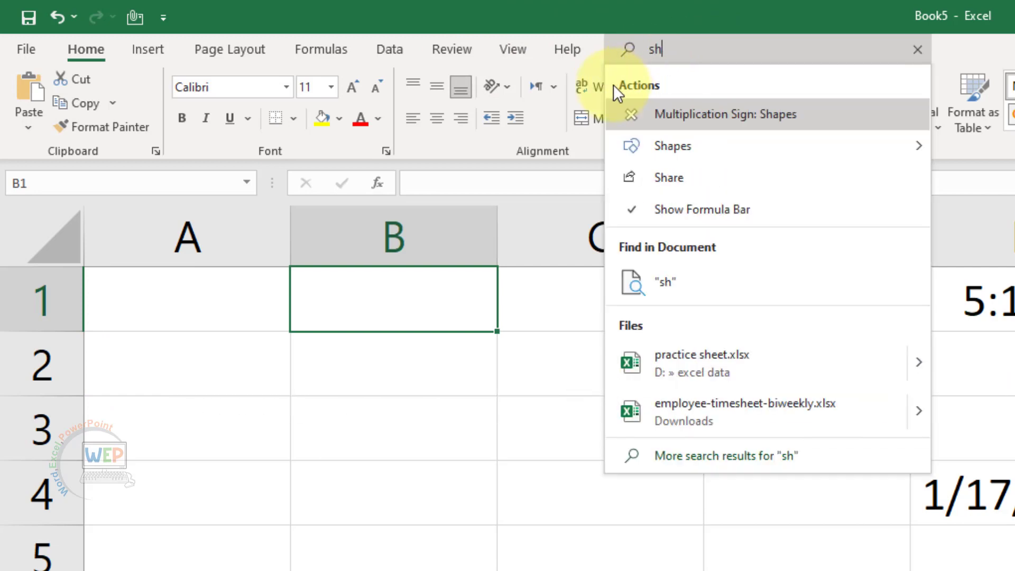
{"action": "type", "text": "apes"}
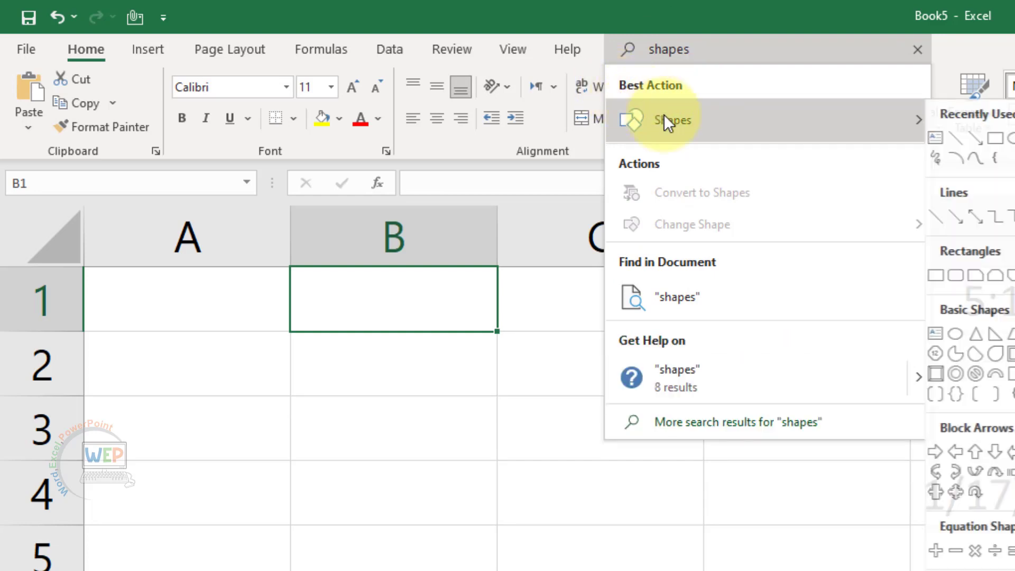
{"action": "mouse_move", "coordinate": [555, 91]}
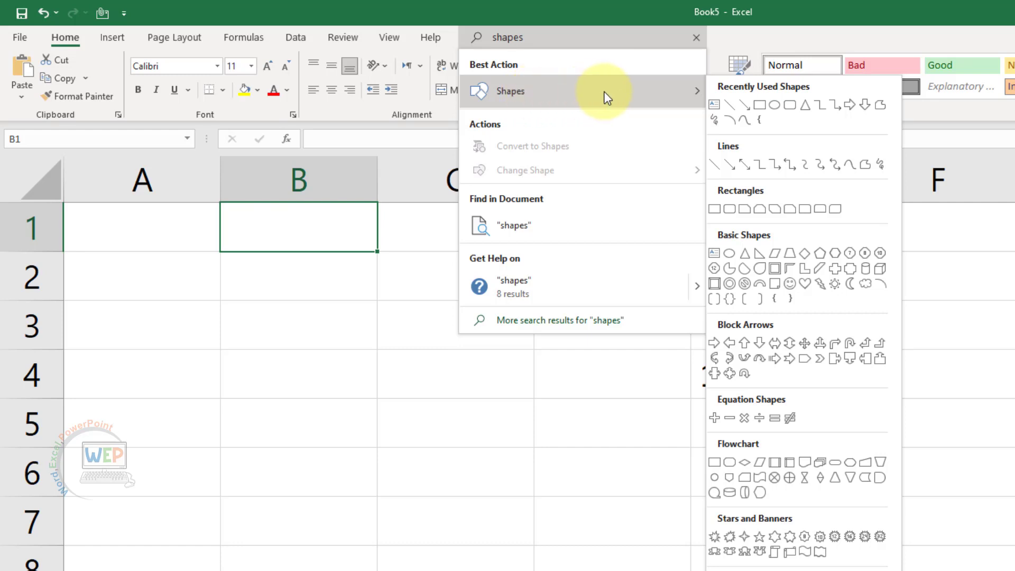
{"action": "double_click", "coordinate": [544, 36]}
Step: Search for 'formate', then dismiss the results by selecting a cell
{"action": "type", "text": "formate"}
{"action": "left_click", "coordinate": [327, 280]}
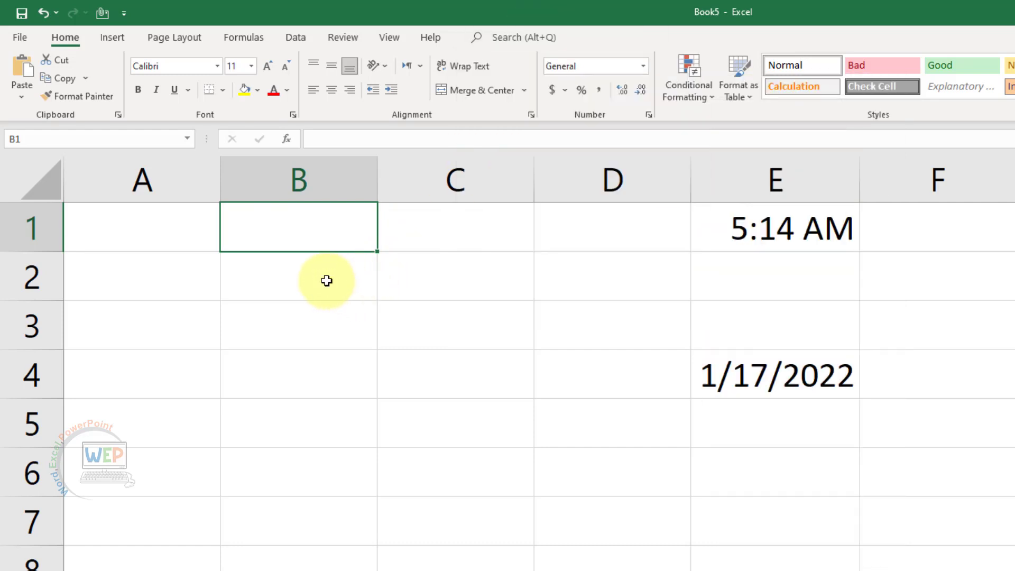
{"action": "left_click", "coordinate": [325, 279]}
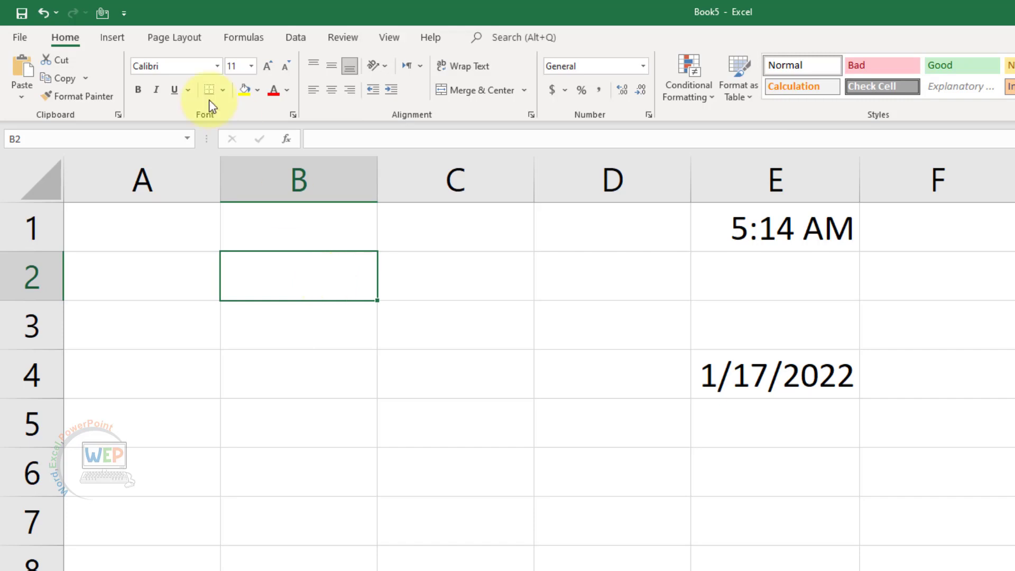
Step: Collapse the ribbon via the Page Layout tab, then select cell B5
{"action": "left_click", "coordinate": [206, 35]}
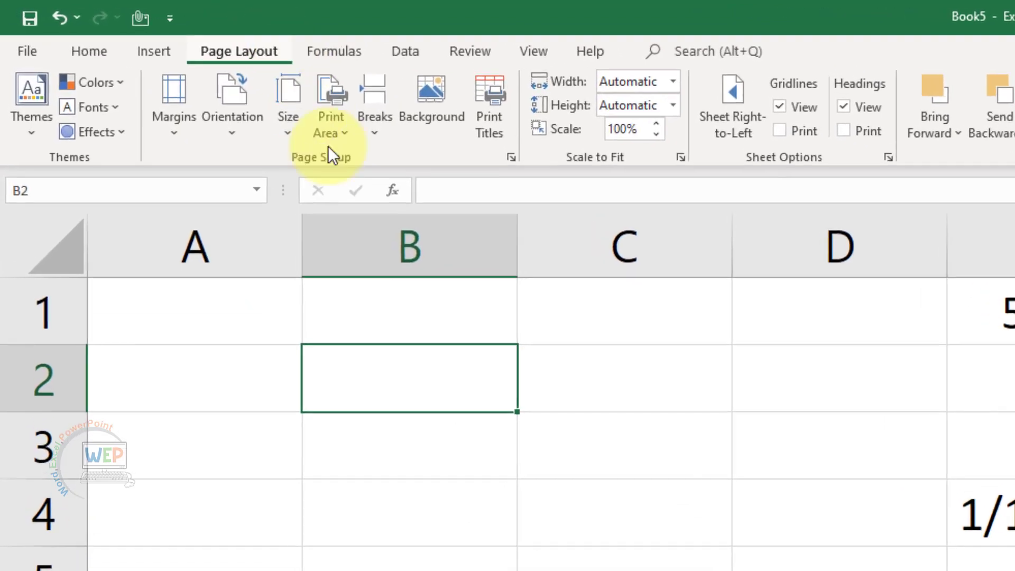
{"action": "double_click", "coordinate": [216, 39]}
{"action": "left_click", "coordinate": [576, 415]}
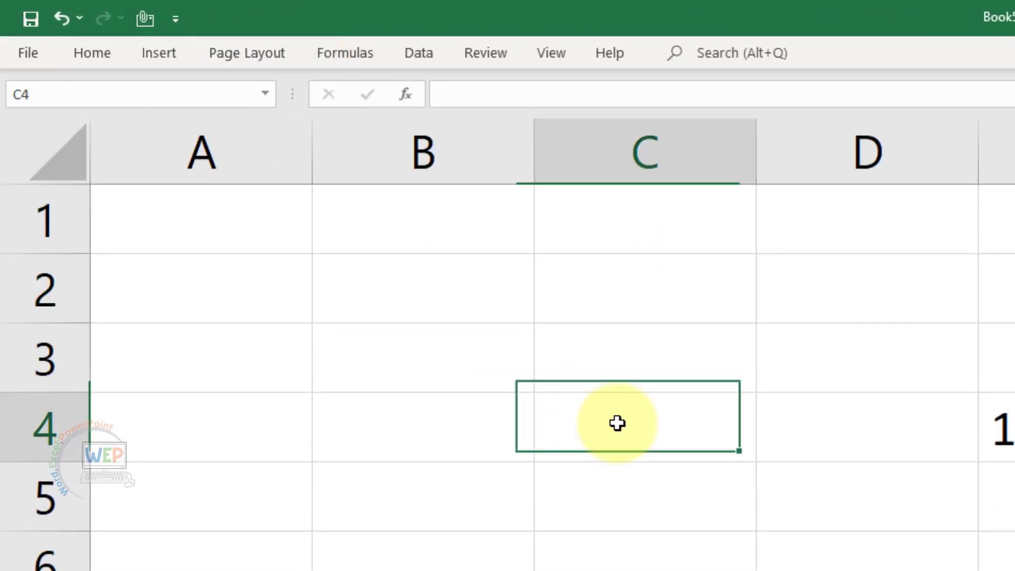
{"action": "key", "text": "Down"}
{"action": "key", "text": "Left"}
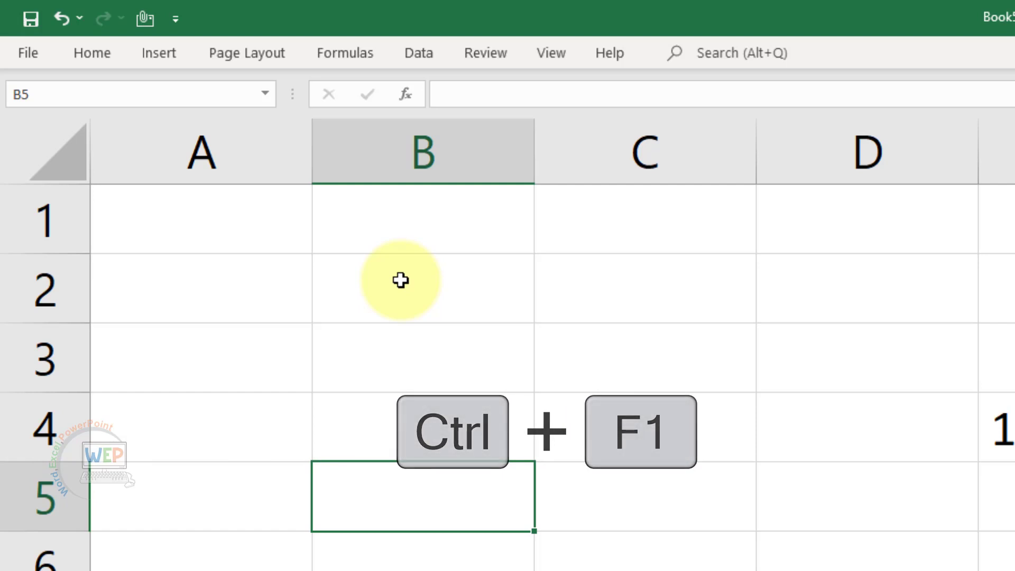
Step: Toggle the ribbon with Ctrl+F1 three times, ending with the full Page Layout ribbon shown
{"action": "key", "text": "ctrl+F1"}
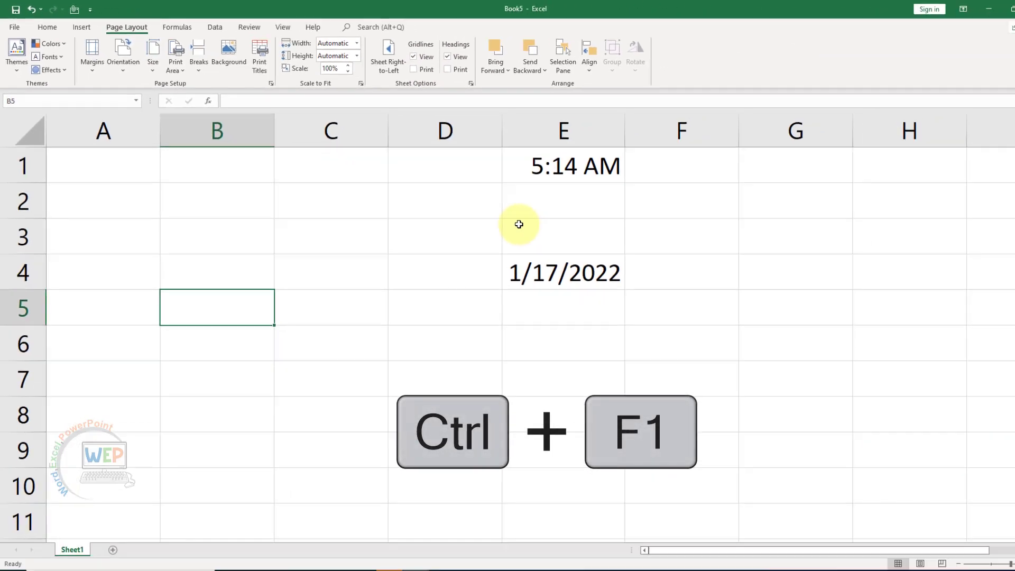
{"action": "key", "text": "ctrl+F1"}
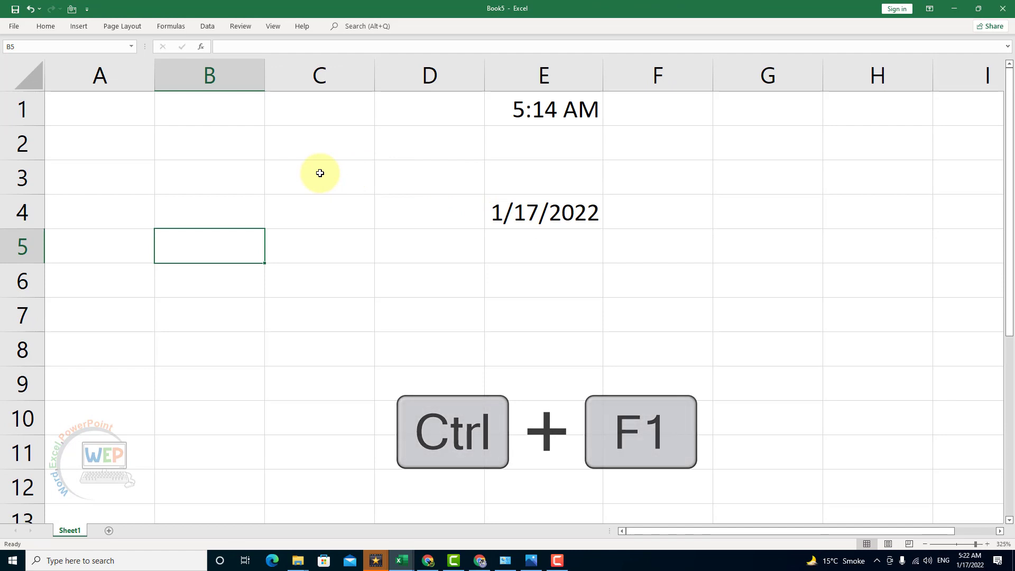
{"action": "key", "text": "ctrl+F1"}
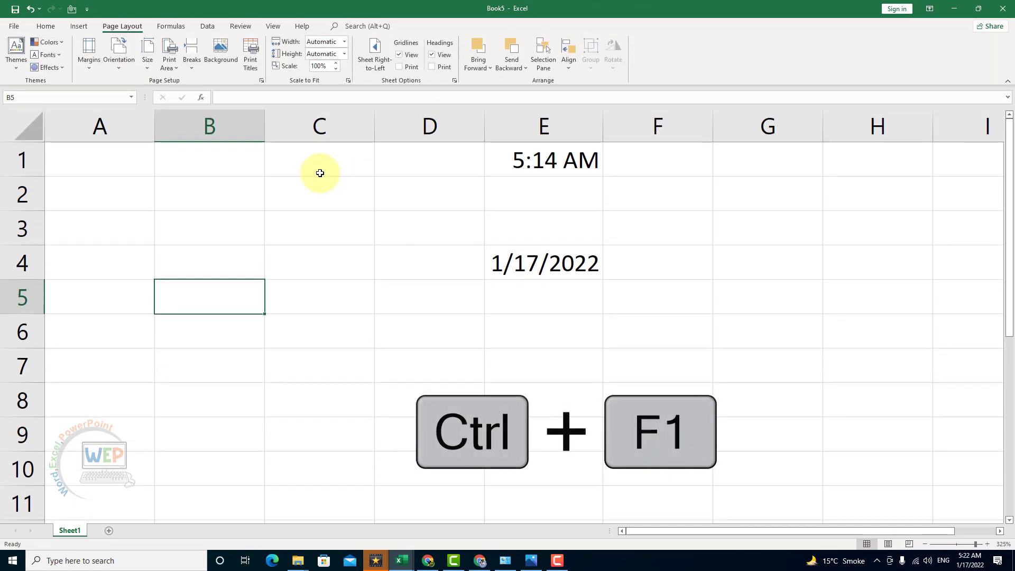